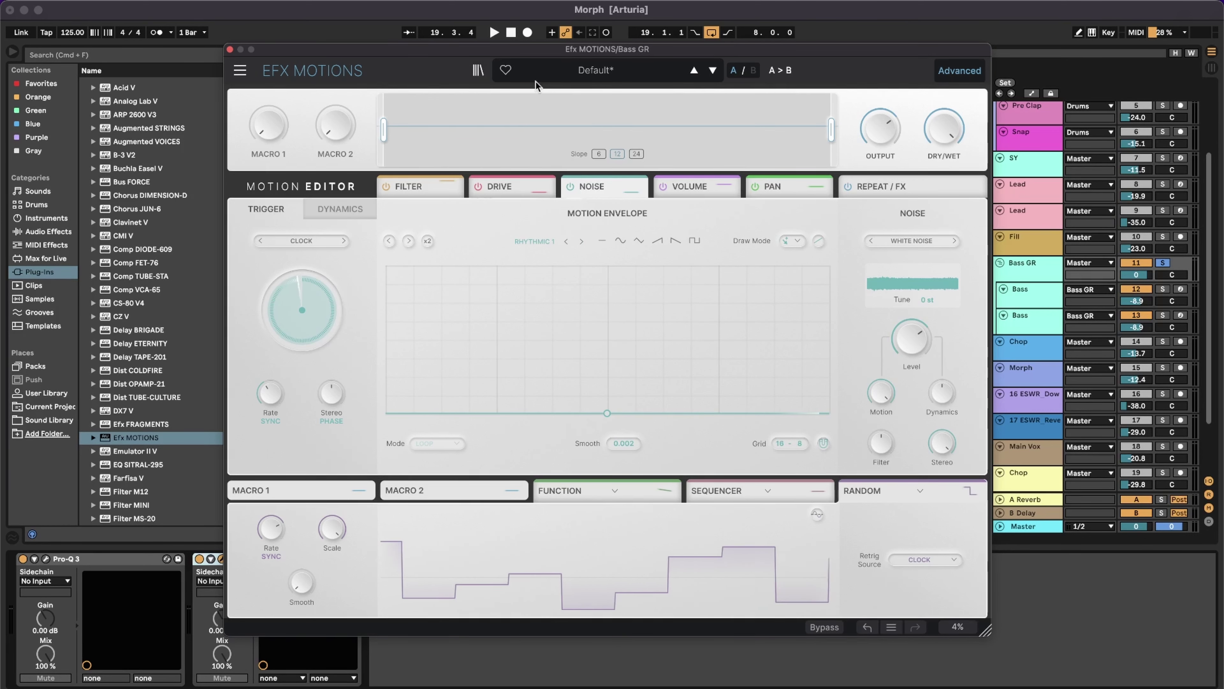
- Look over the preset categories and switch the advanced motion editor view off and back on
left_click(581, 68)
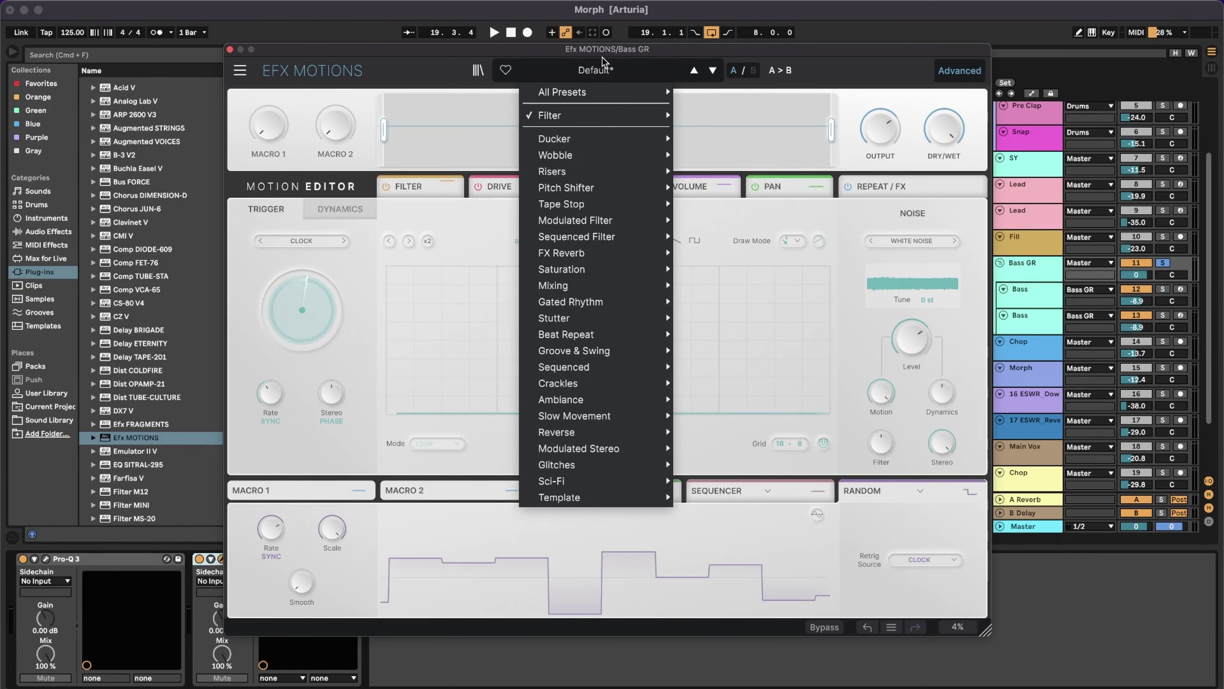
left_click(799, 70)
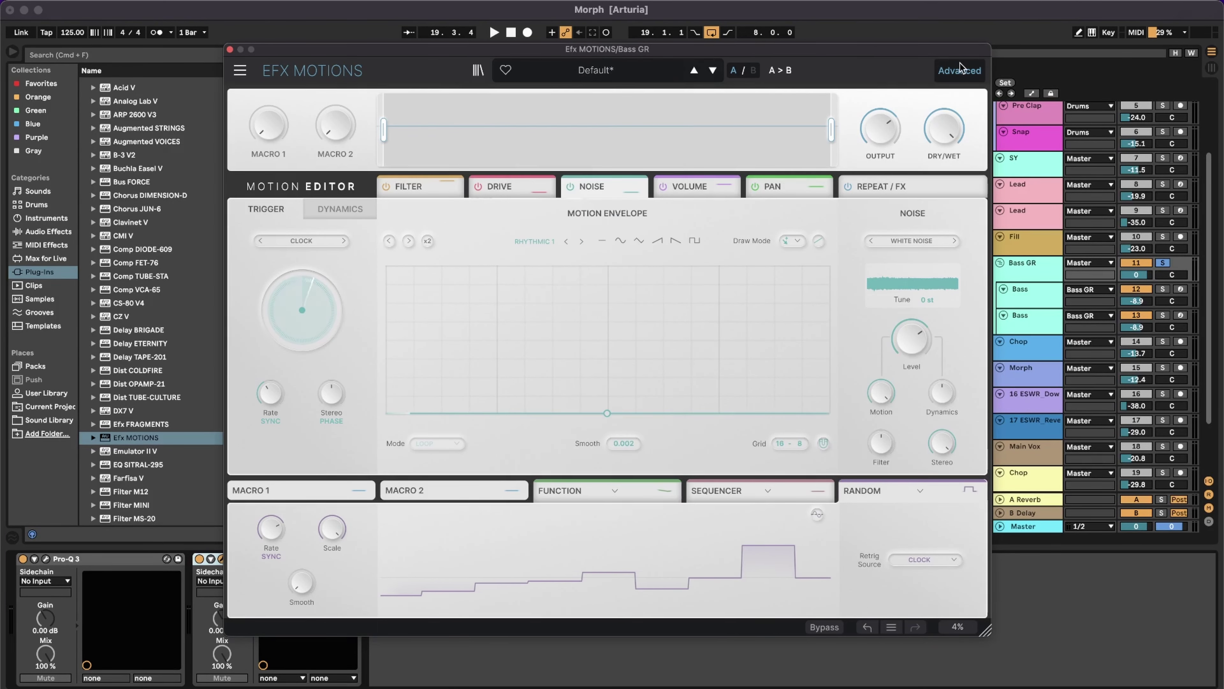
left_click(958, 73)
left_click(958, 73)
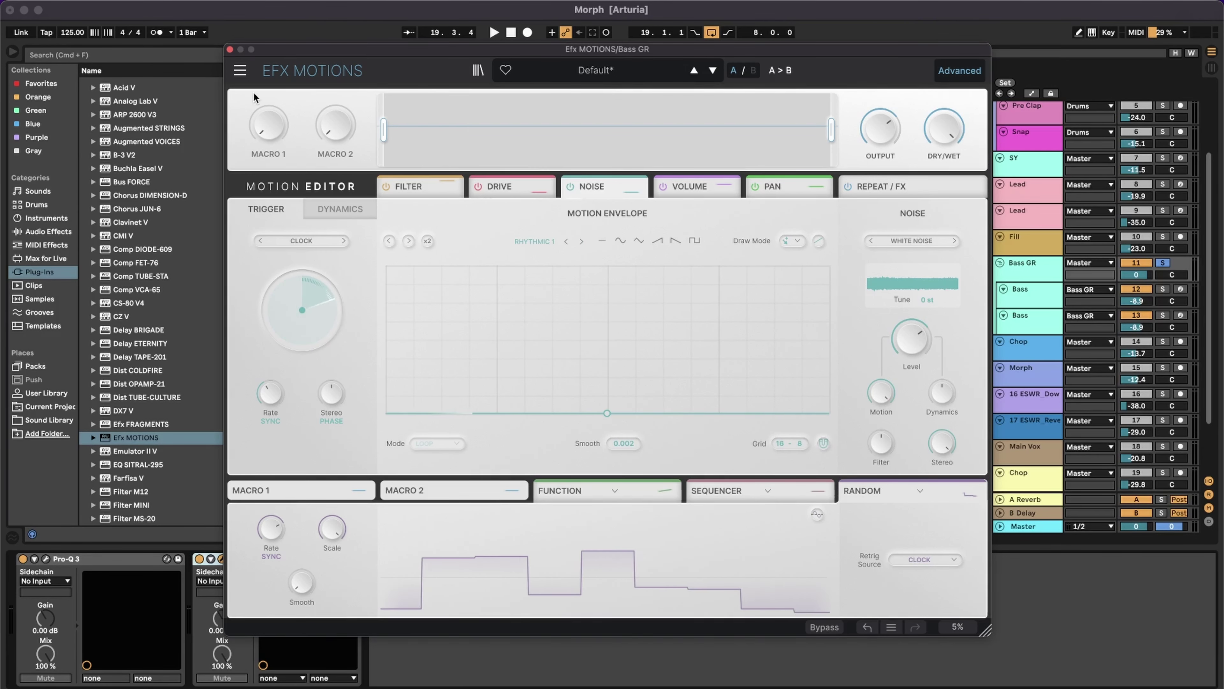
- Try narrowing the processed frequency range with the low and high band splits and restore the full range
left_click_drag(384, 129, 463, 129)
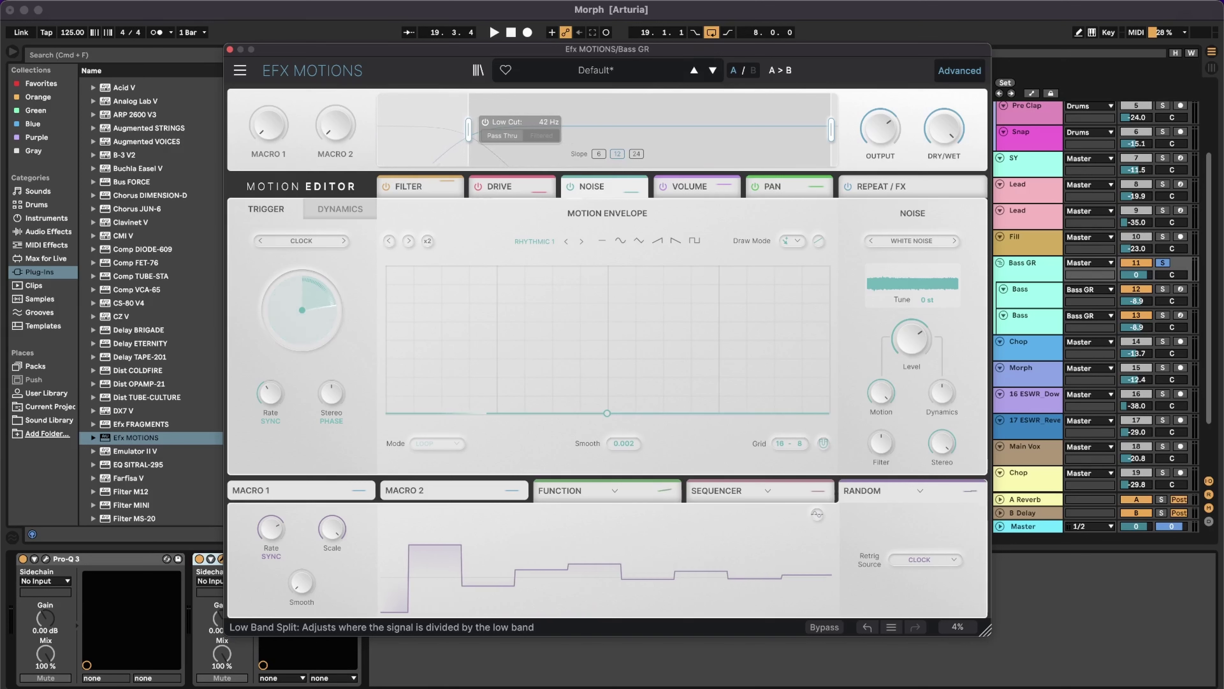
left_click_drag(832, 129, 772, 129)
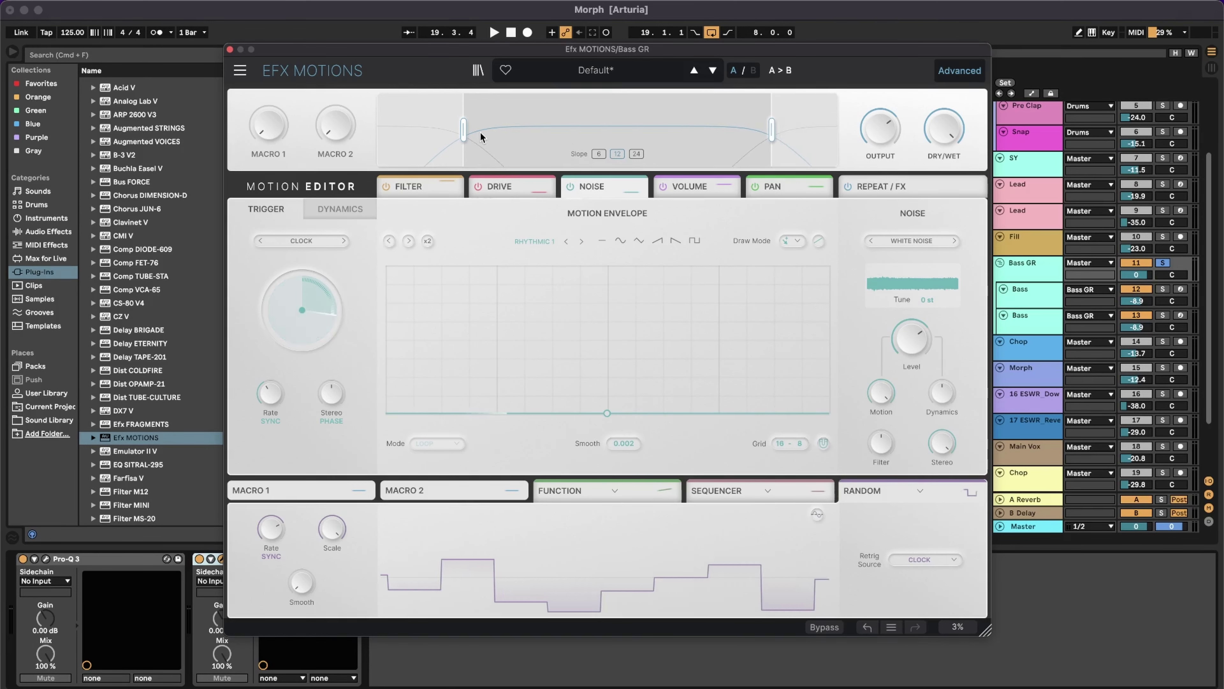
left_click_drag(461, 131, 384, 129)
left_click_drag(779, 134, 832, 130)
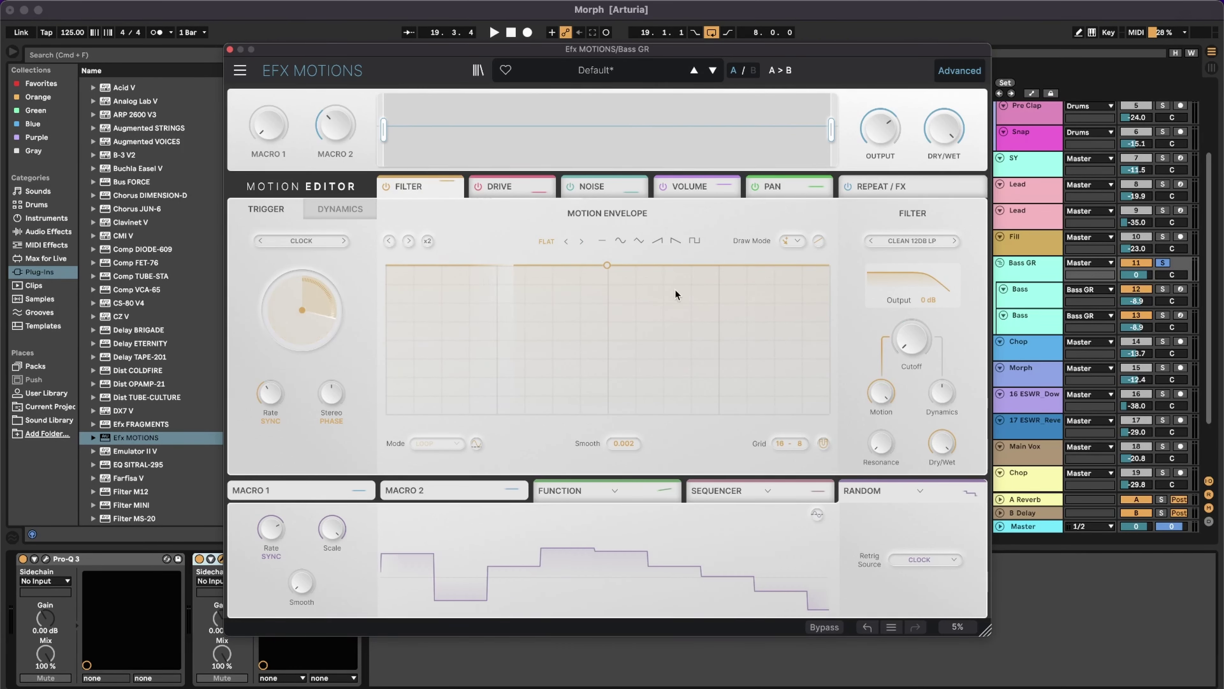
- Review the effect modules, turn off Drive, Volume and Pan, and return to the Filter module
left_click(592, 186)
left_click(690, 186)
left_click(773, 186)
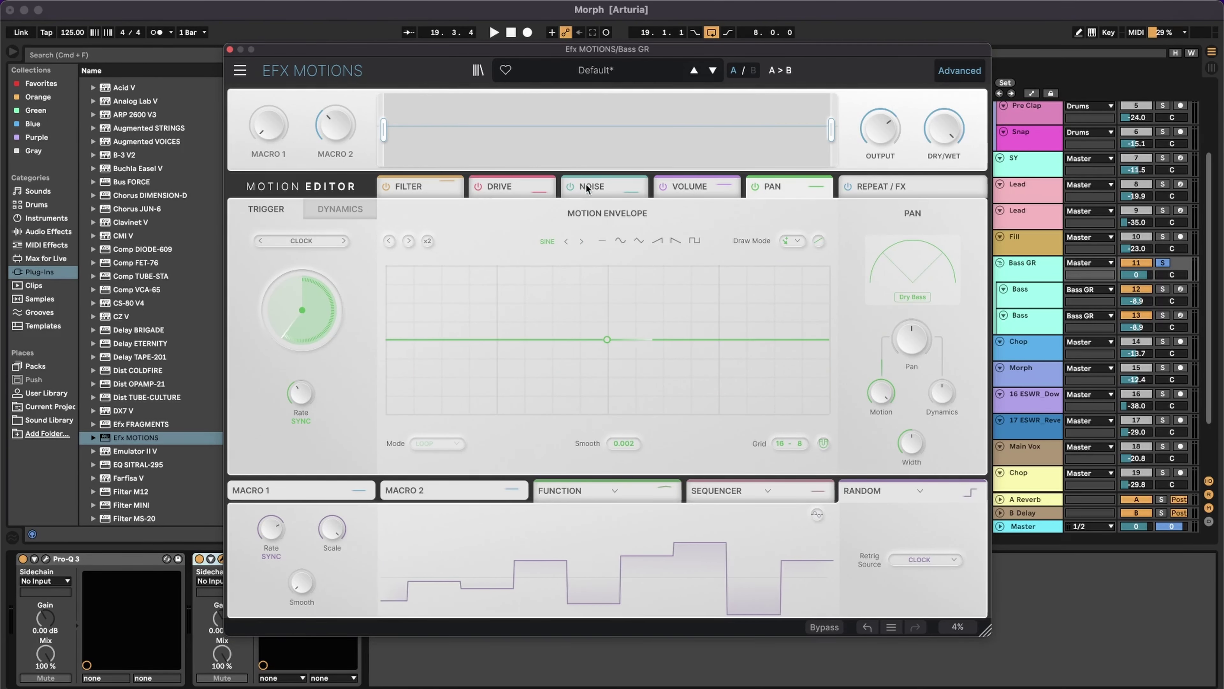
left_click(472, 187)
left_click(449, 187)
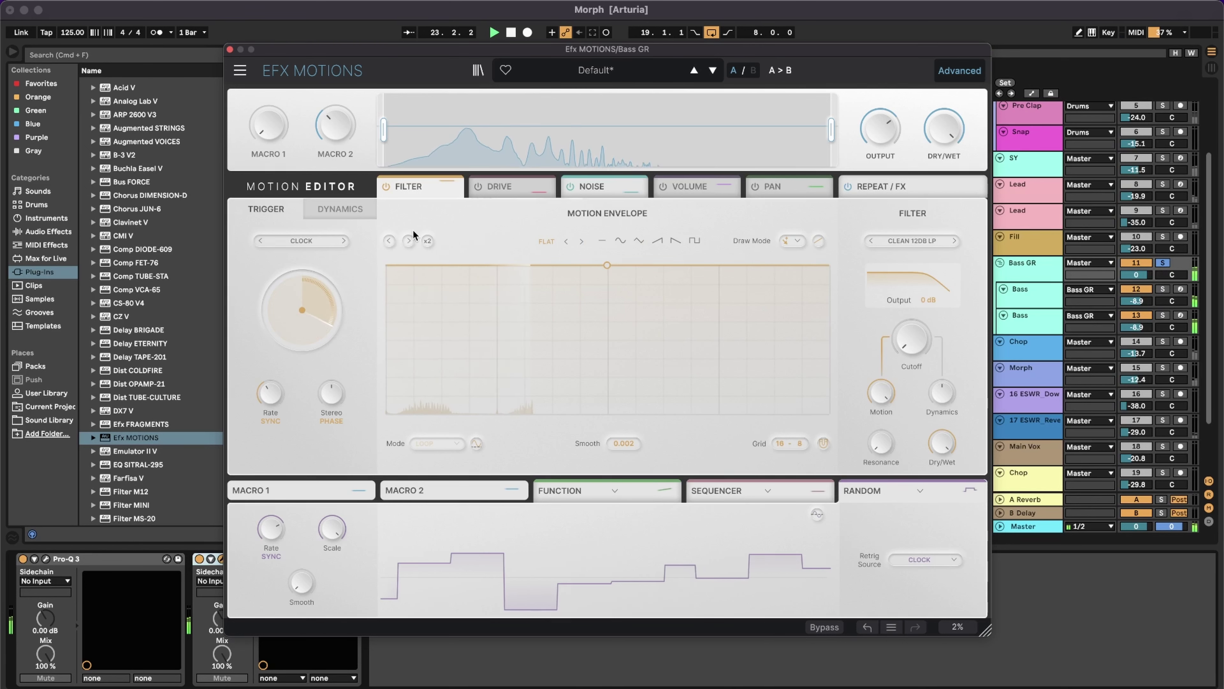
- Load the Sine shape into the Filter motion envelope and raise the filter cutoff
left_click_drag(610, 263, 606, 322)
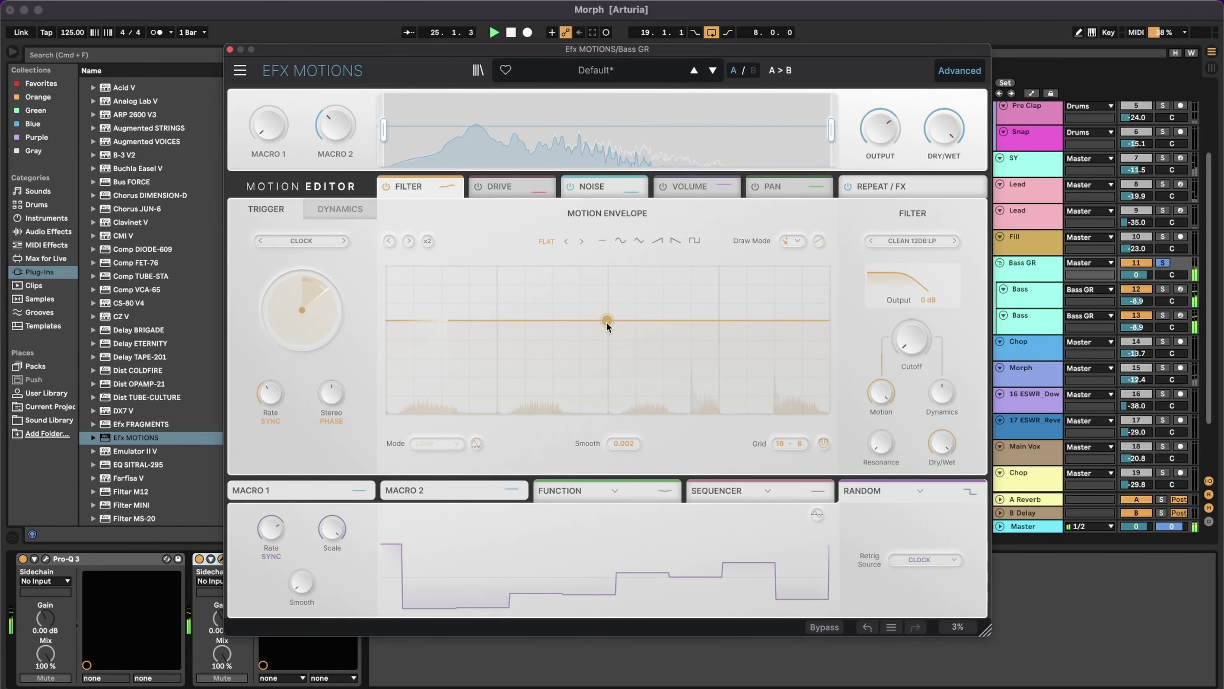
left_click(620, 242)
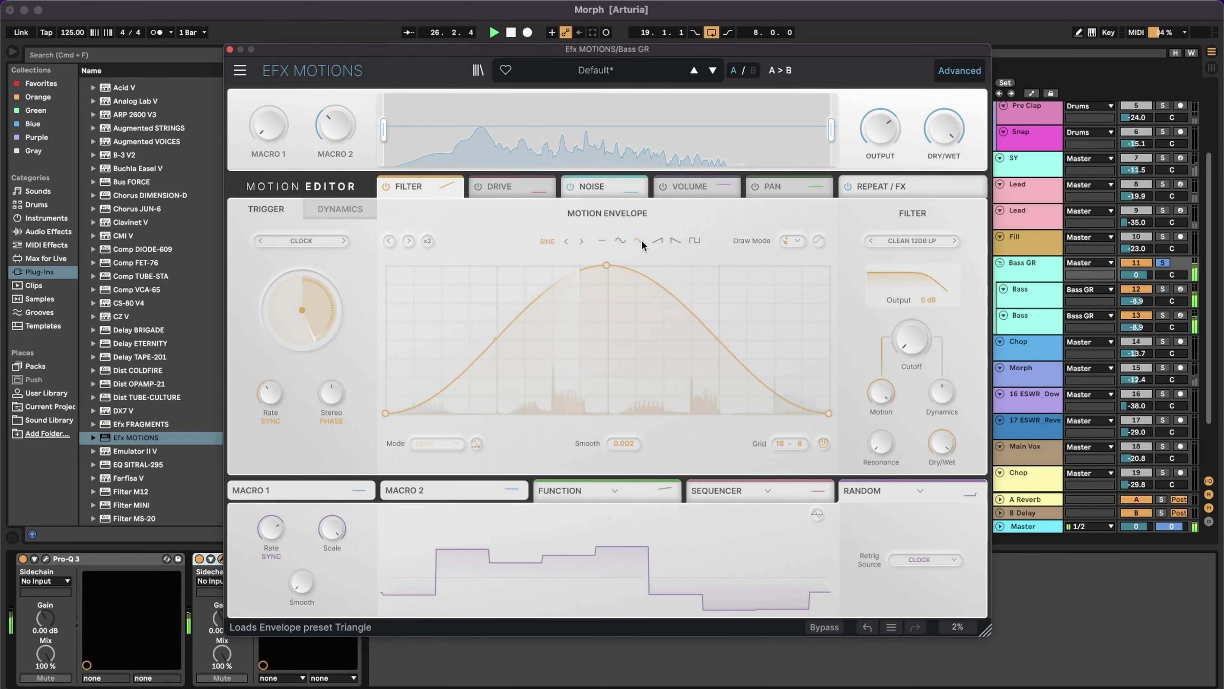
left_click_drag(911, 339, 911, 331)
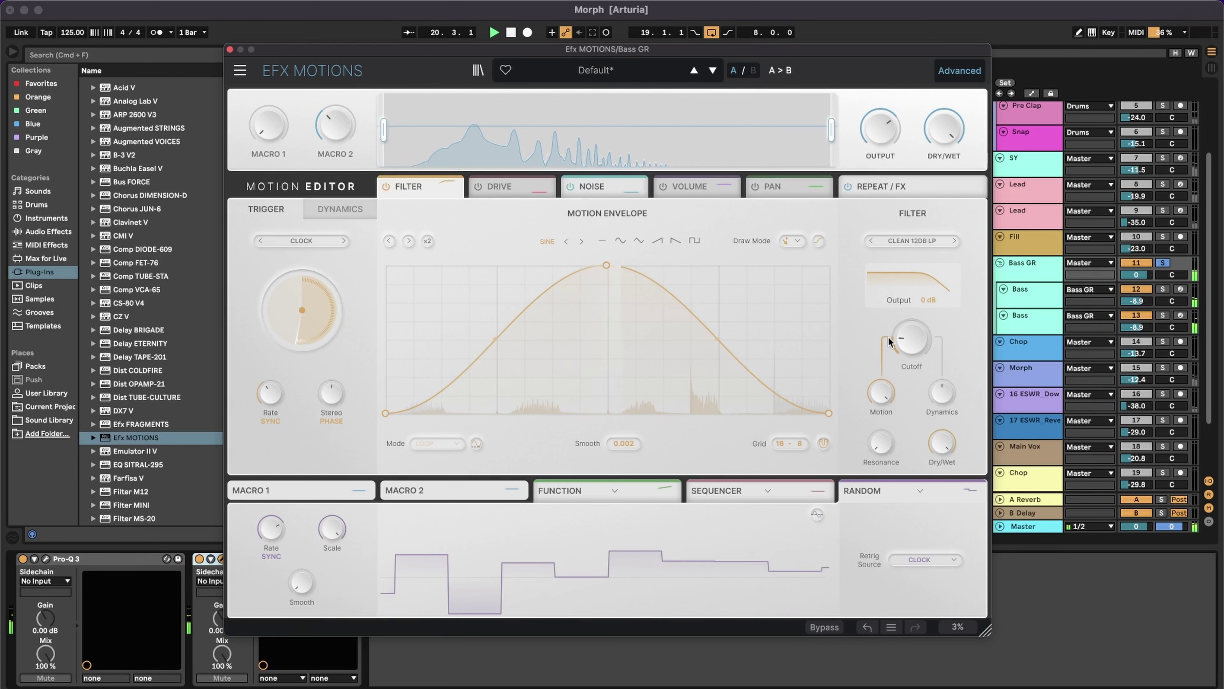
mouse_move(270, 393)
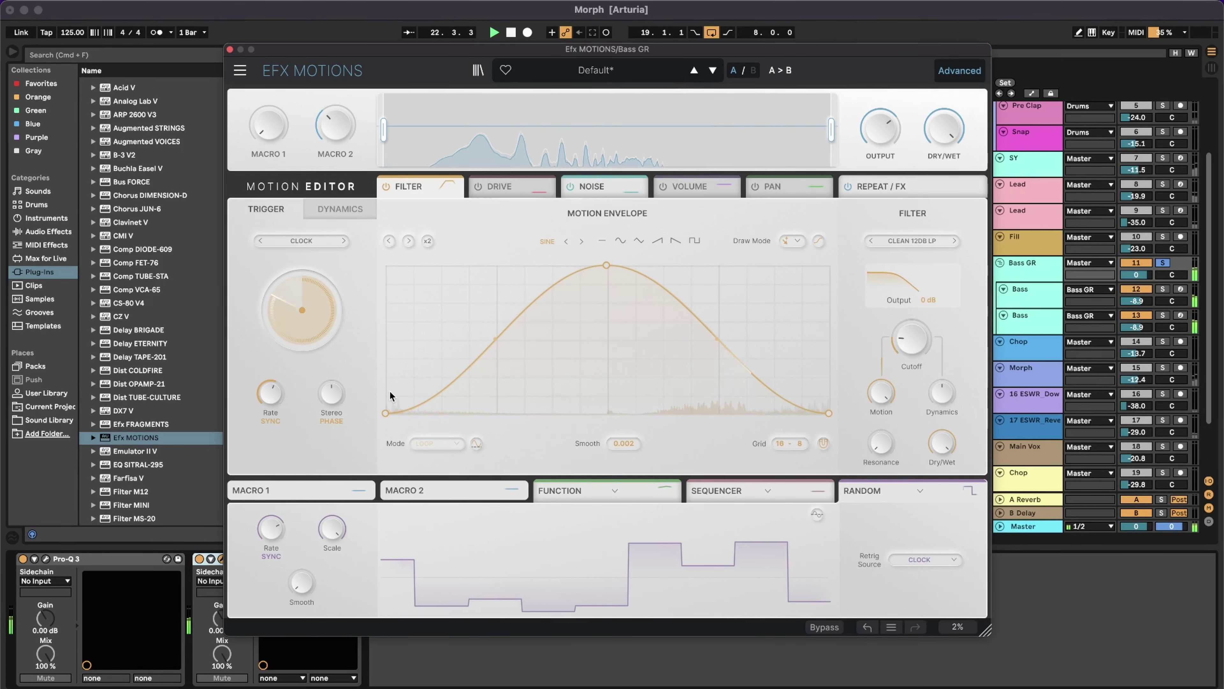
- Try the Gritty (MS-20 MK2) 6dB HP filter mode with a higher cutoff
left_click(910, 240)
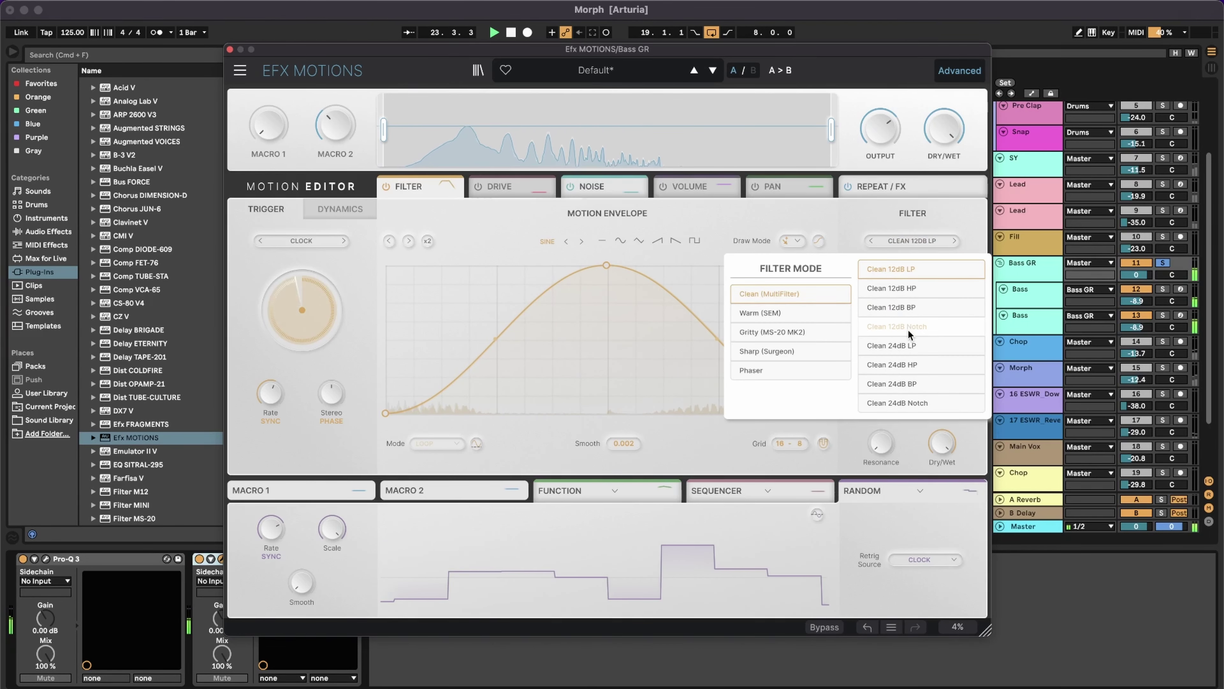
left_click(788, 331)
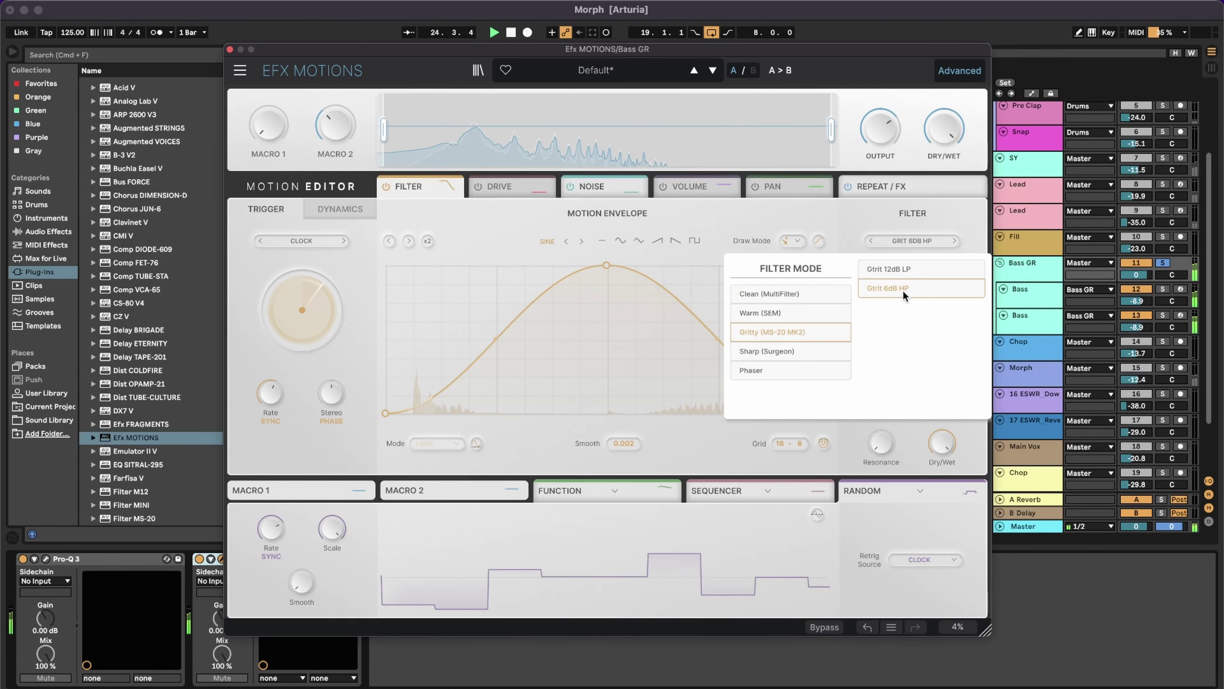
left_click(903, 289)
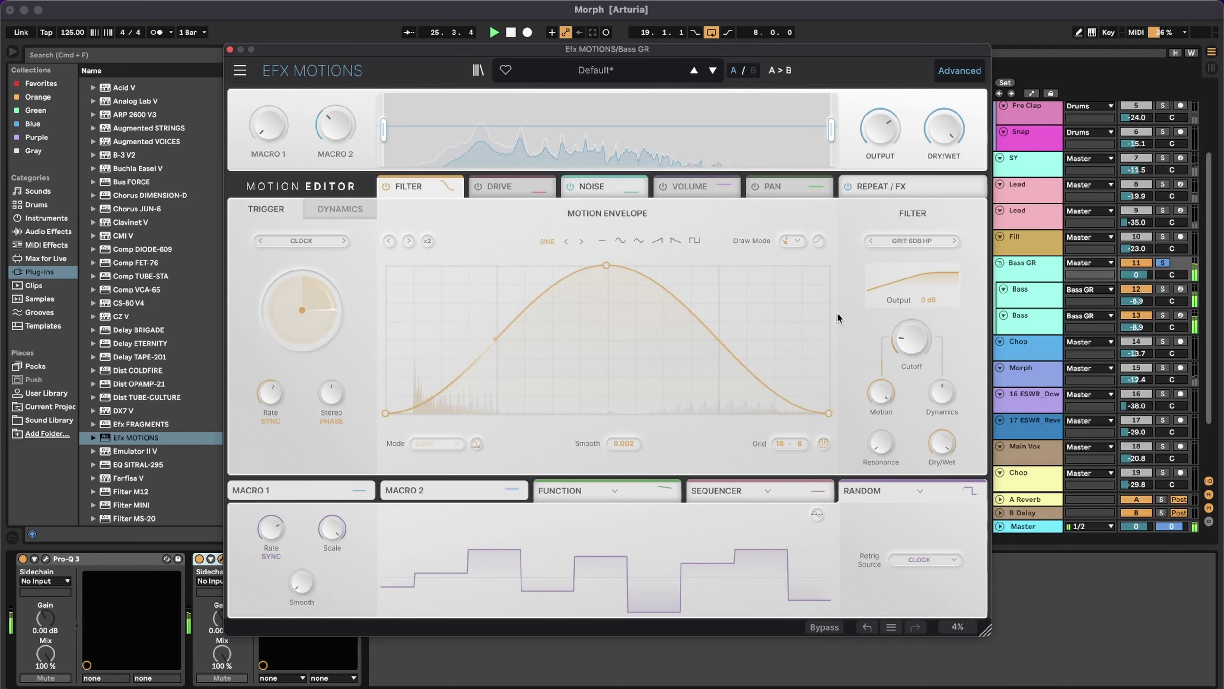
left_click_drag(912, 344, 913, 334)
- Set the filter mode to Warm (SEM) 12dB HP
left_click(905, 244)
left_click(793, 303)
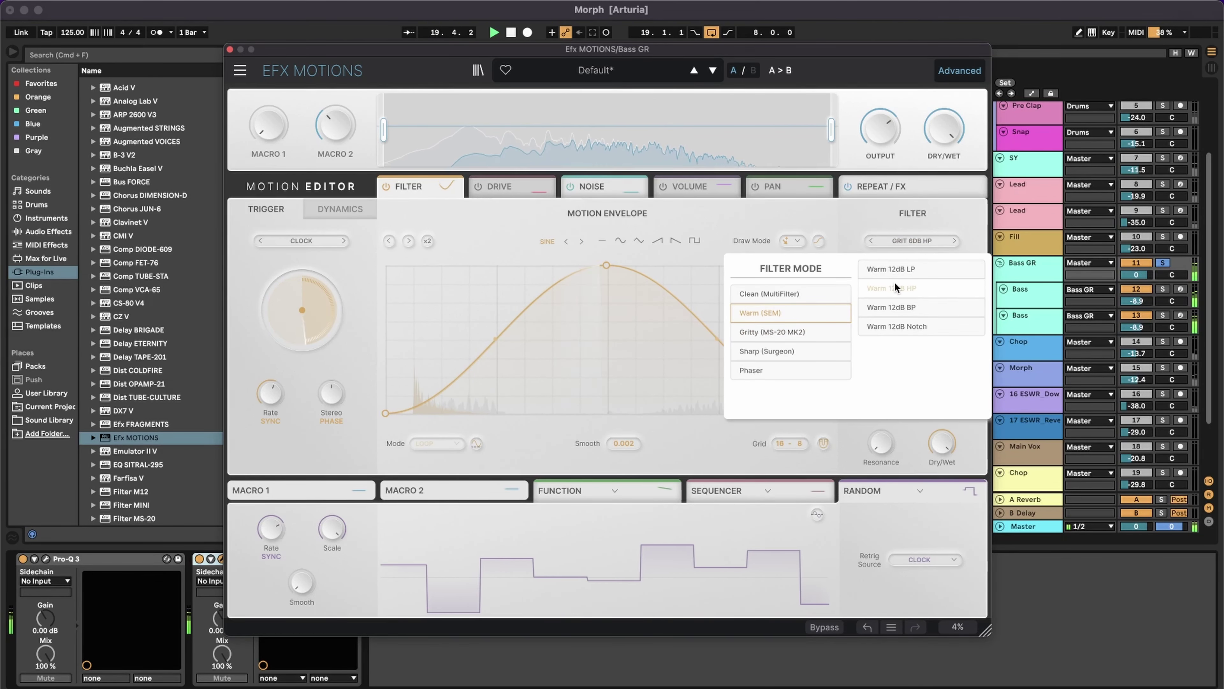
left_click(894, 284)
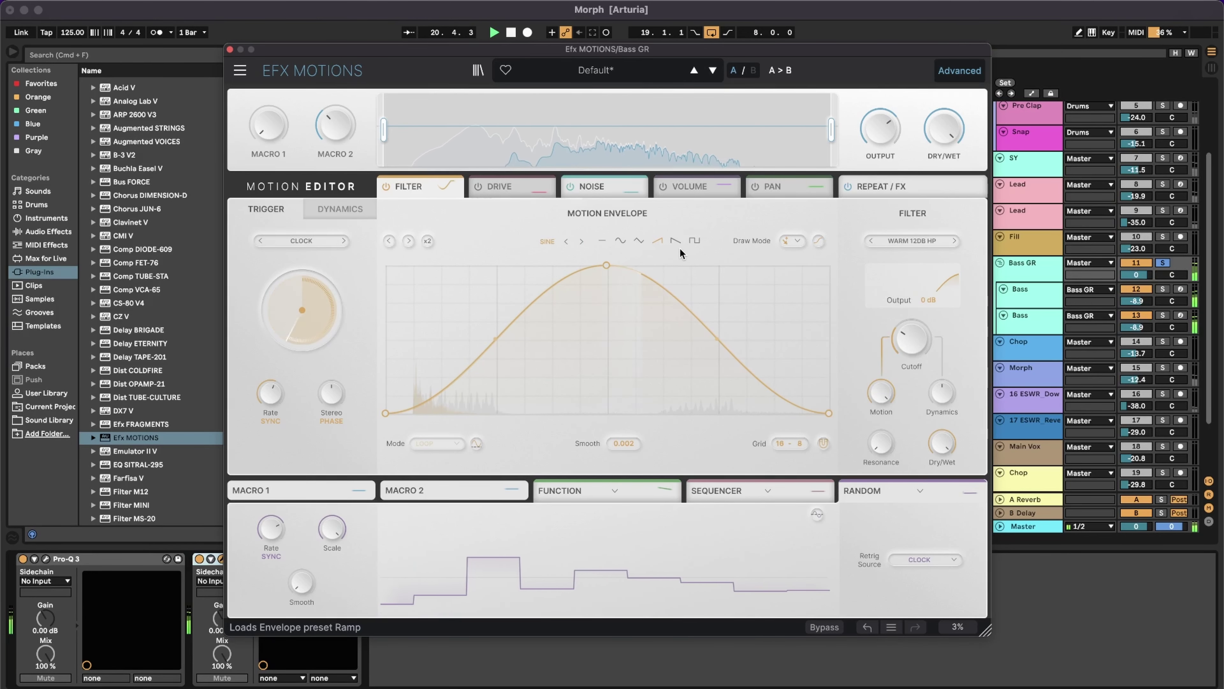
- Load the factory Ramp Exp preset into the Filter motion envelope and flatten the bend of its curve
left_click(547, 241)
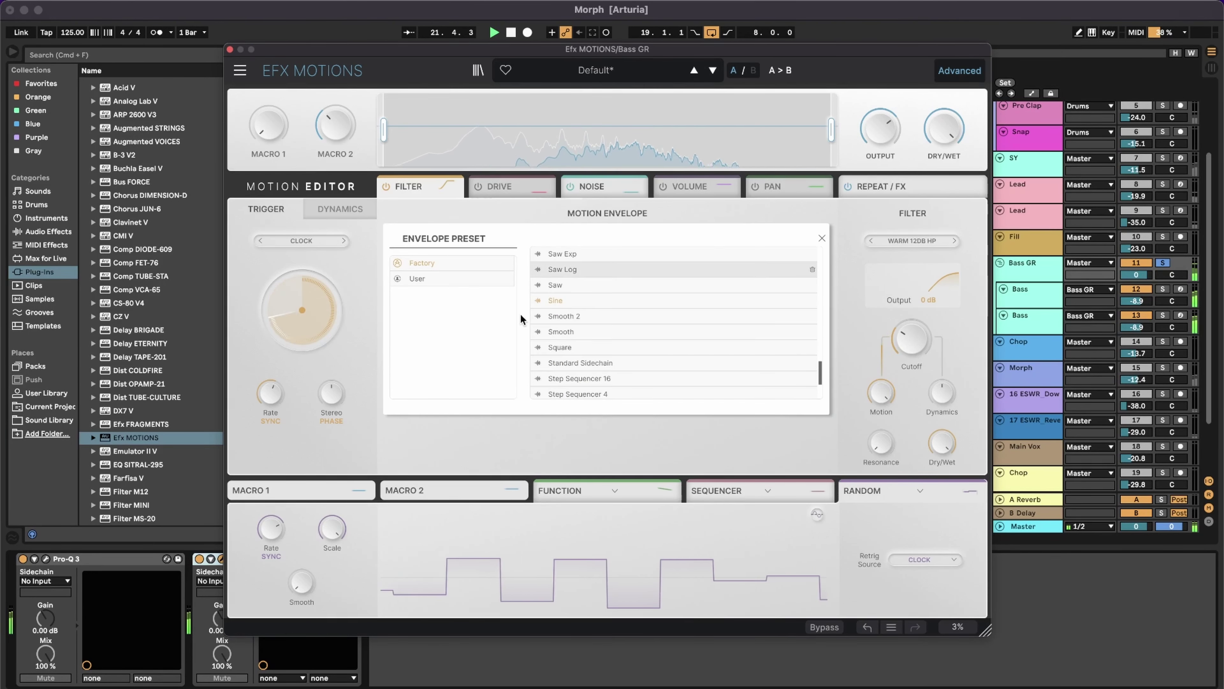
scroll(581, 335, "up", 5)
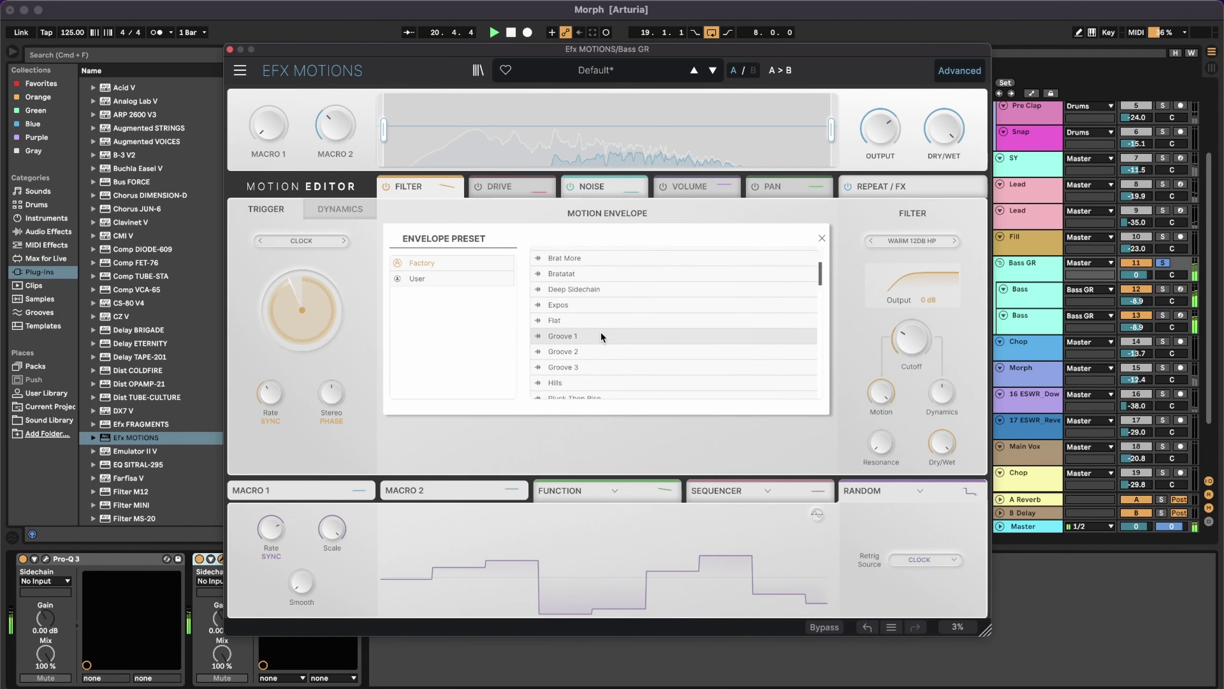
left_click(592, 361)
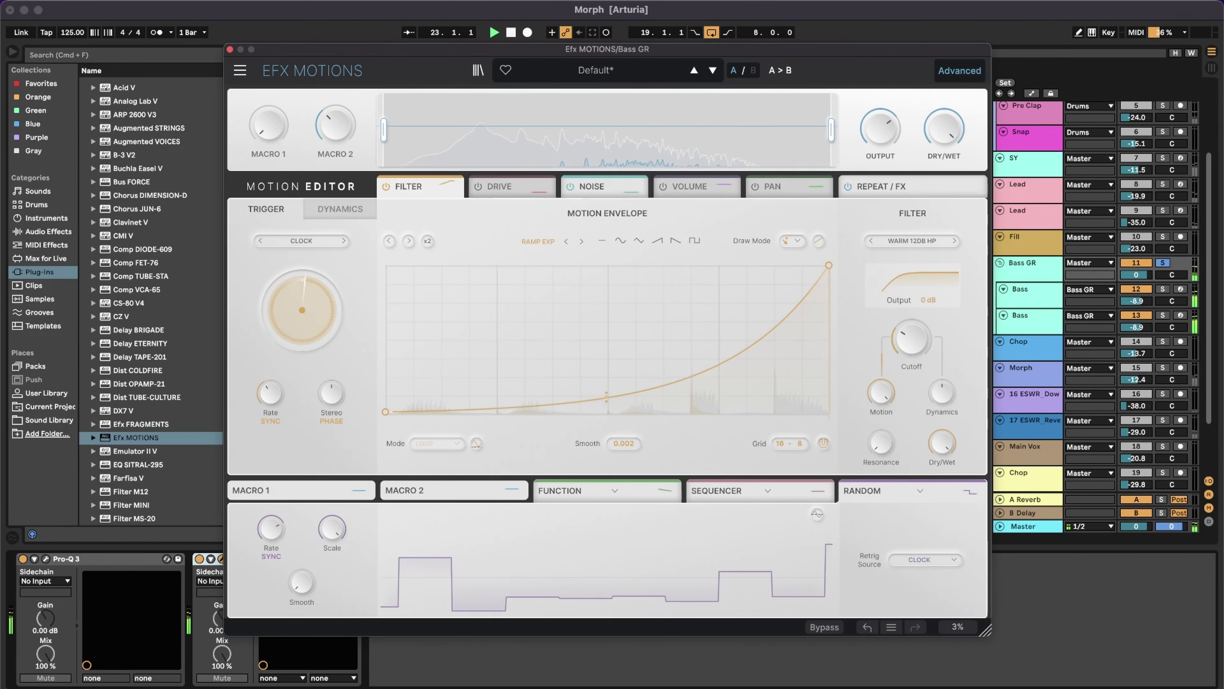
left_click_drag(606, 396, 607, 359)
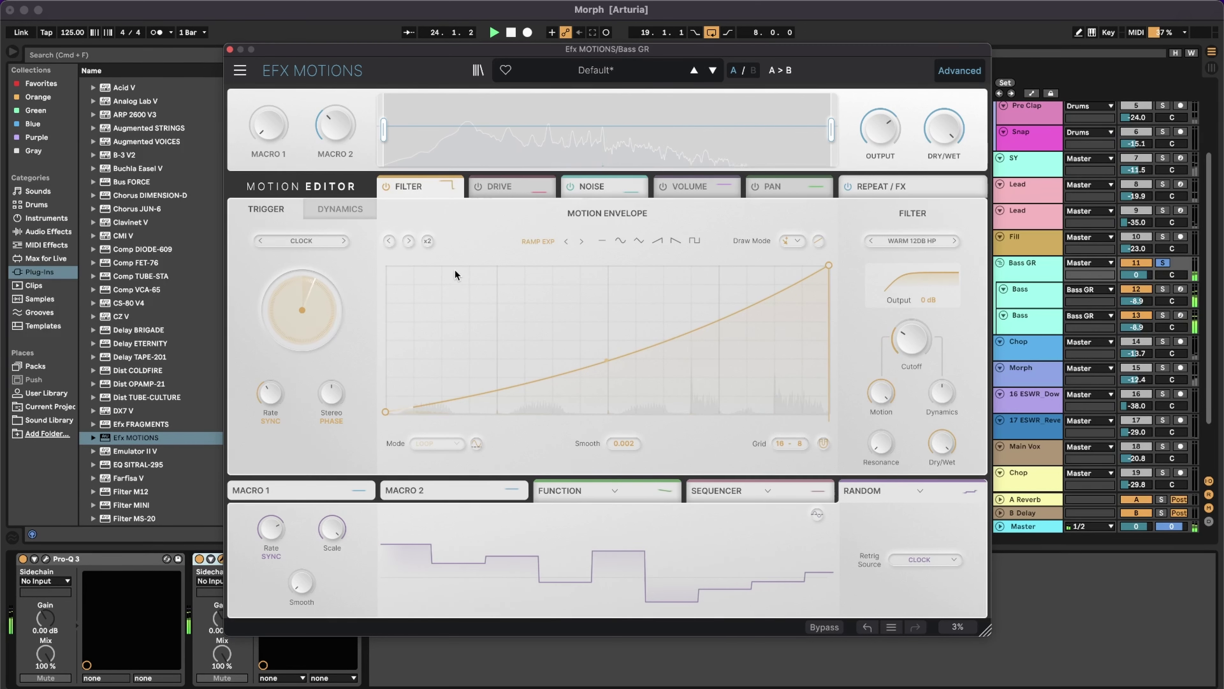
- Duplicate the ramp envelope three times to get eight ramps and turn the filter cutoff down to its minimum
left_click(430, 242)
left_click(431, 242)
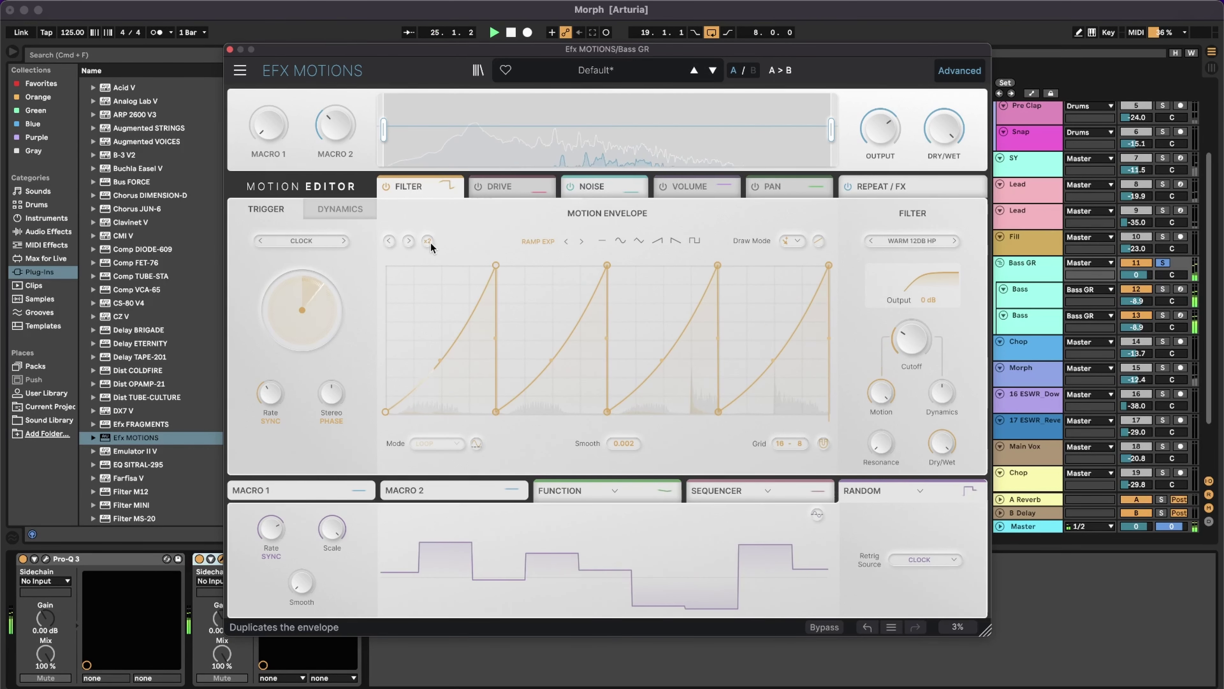
left_click(430, 242)
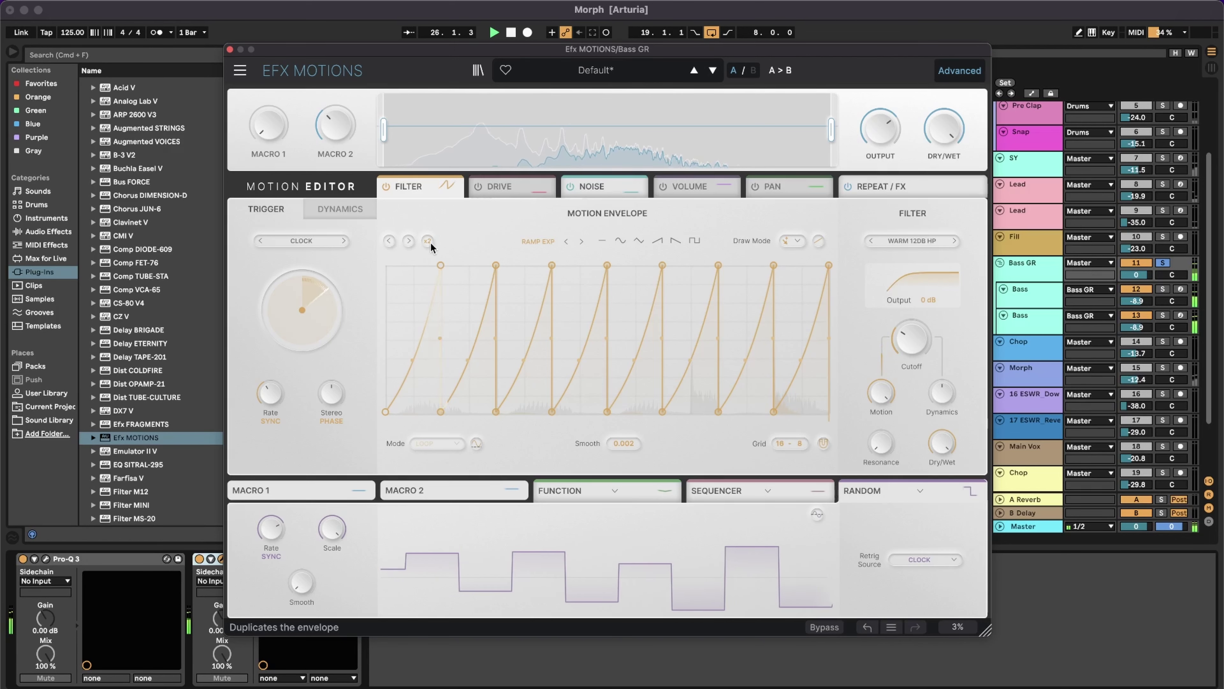
left_click_drag(911, 338, 942, 398)
left_click_drag(882, 442, 882, 445)
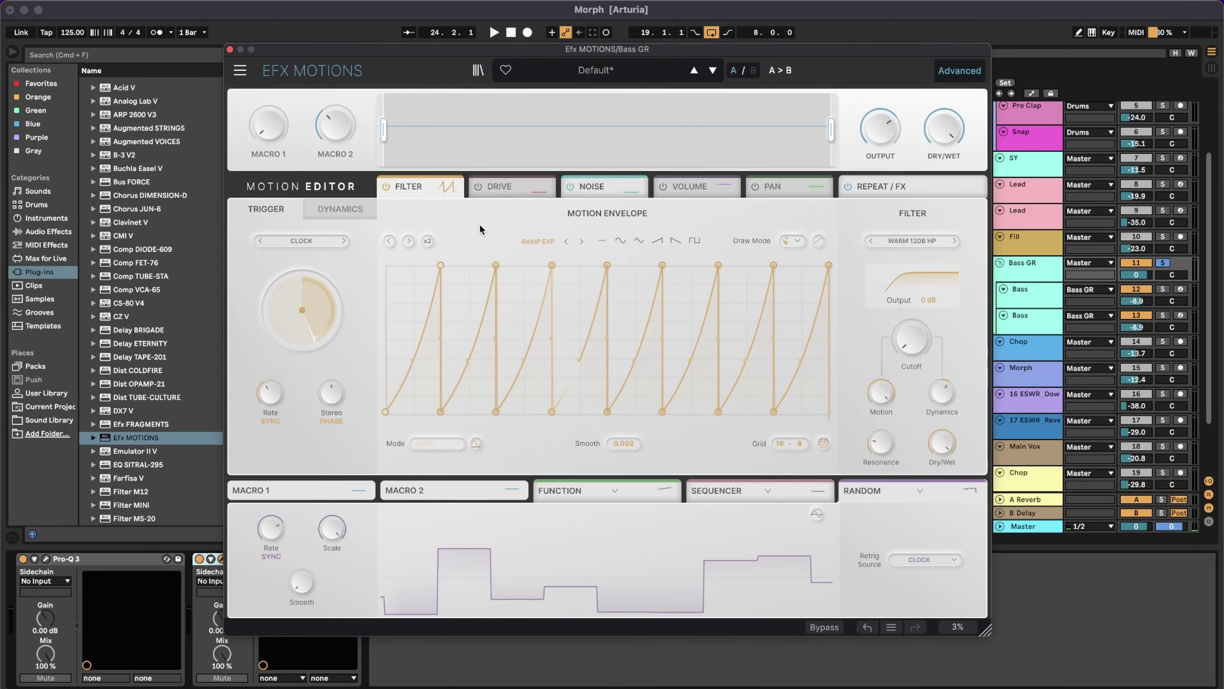
- Turn off the Filter module, turn on Drive, and raise the level of Drive's flat motion envelope slightly
left_click(386, 186)
left_click(496, 189)
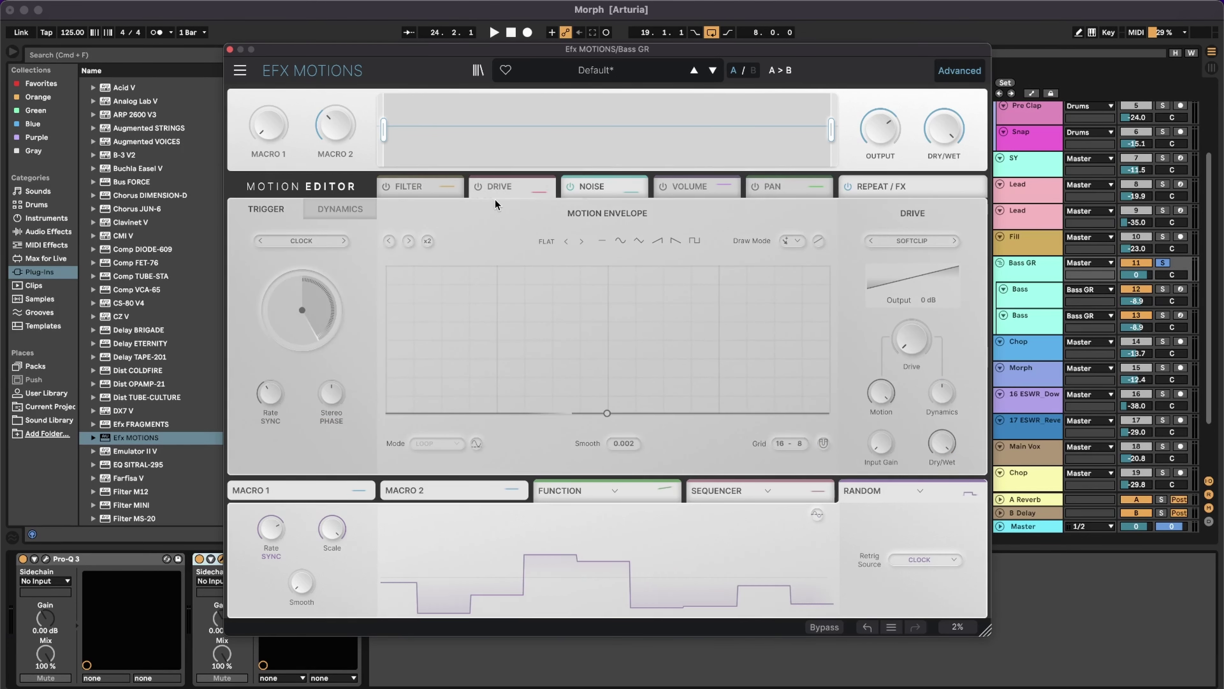
left_click(479, 190)
left_click_drag(607, 413, 607, 385)
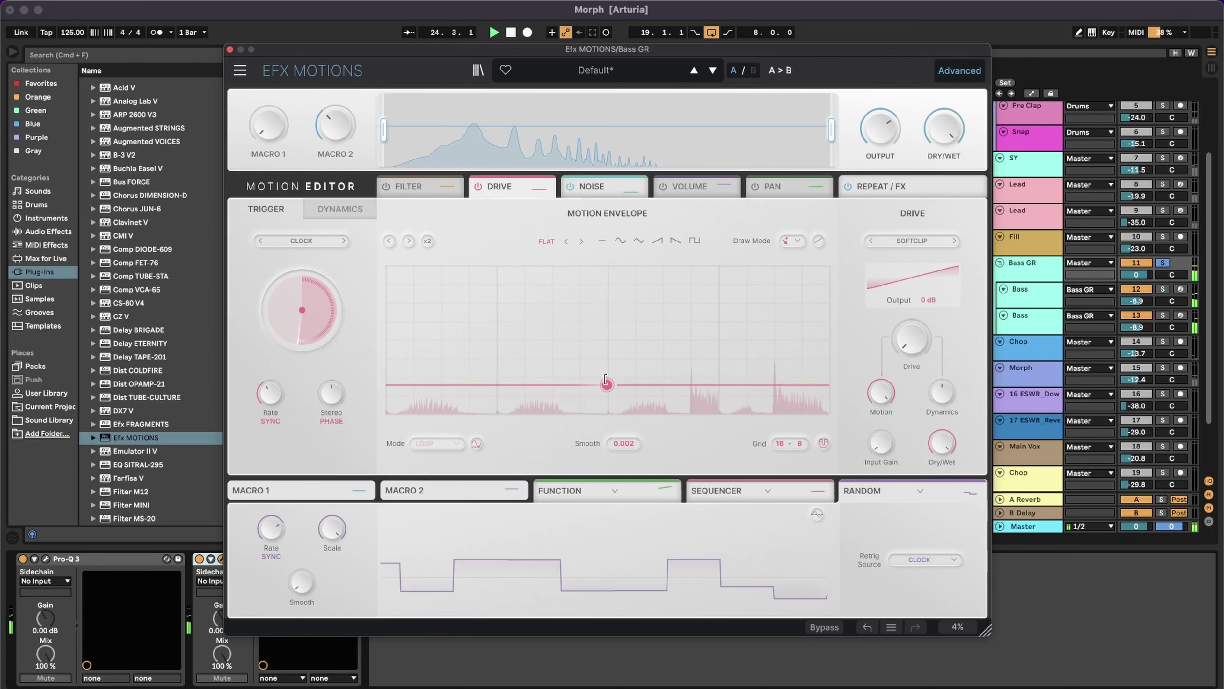
- Set the drive mode to Tape, raise the Drive amount, and lower the overall output to about -10.8 dB
left_click(910, 243)
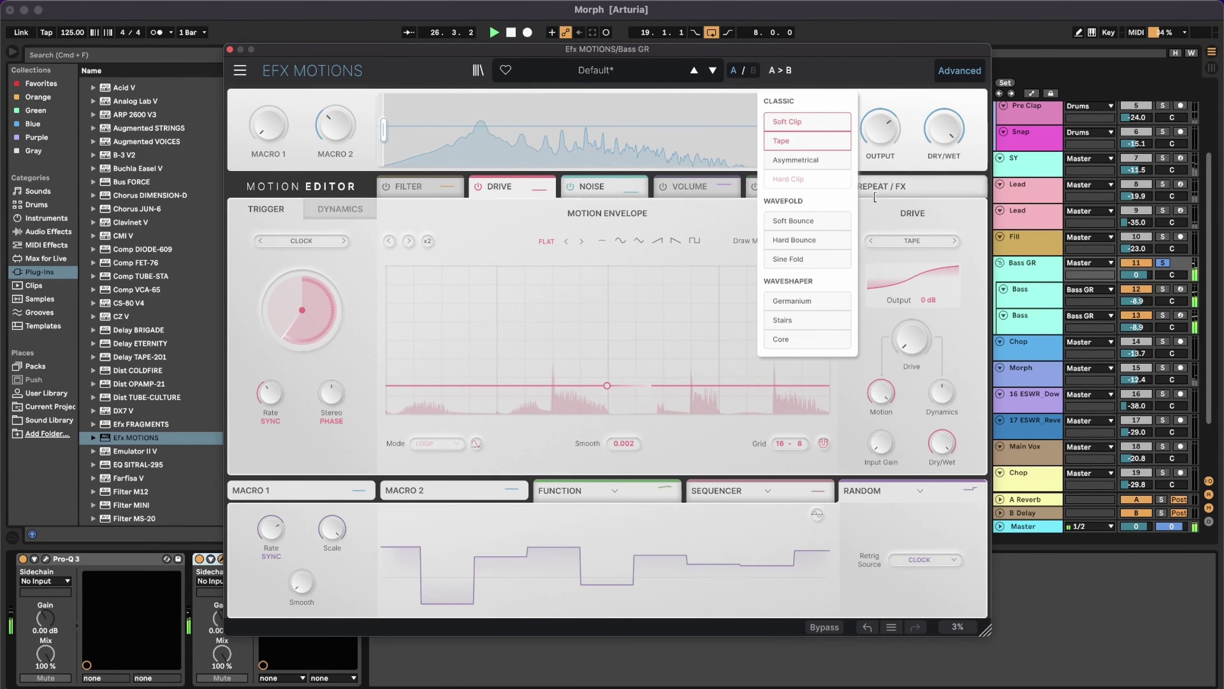
left_click(800, 141)
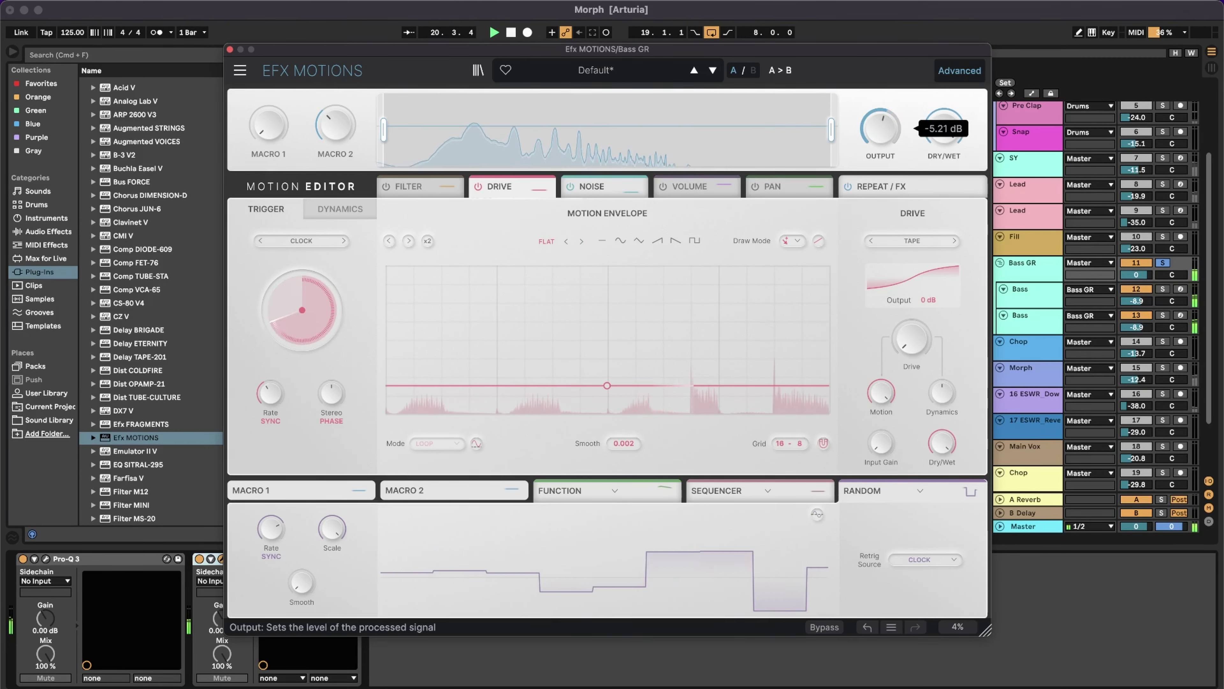
left_click_drag(911, 343, 911, 332)
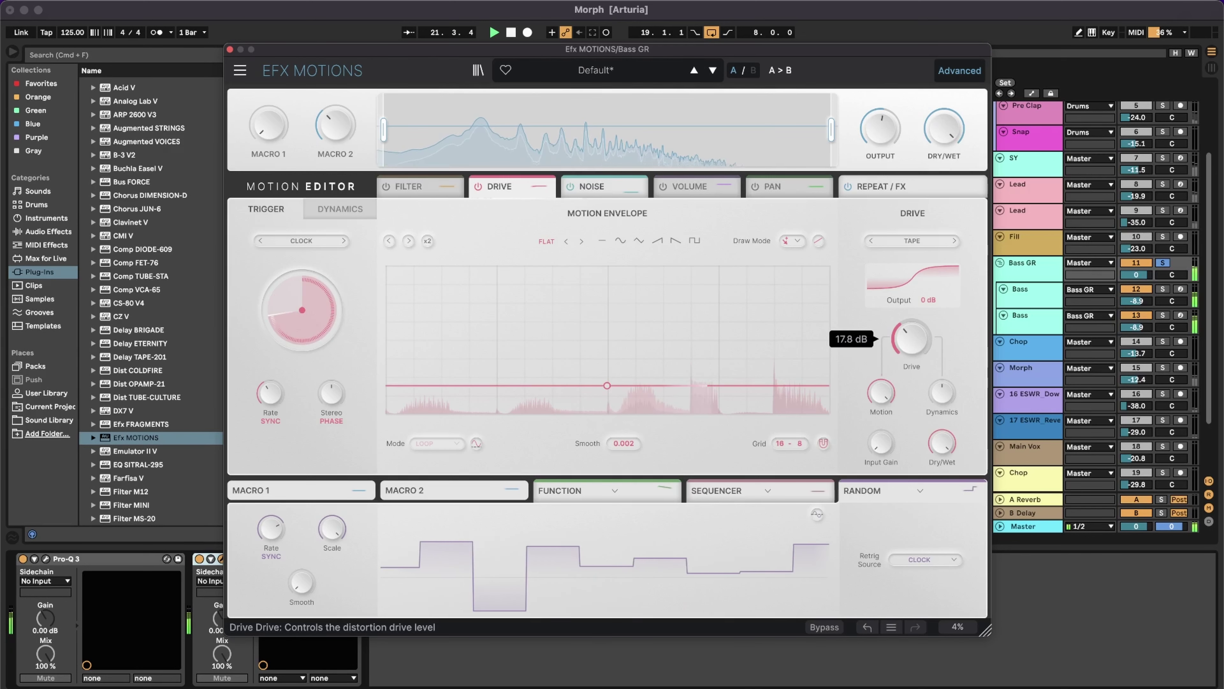
left_click_drag(880, 129, 881, 126)
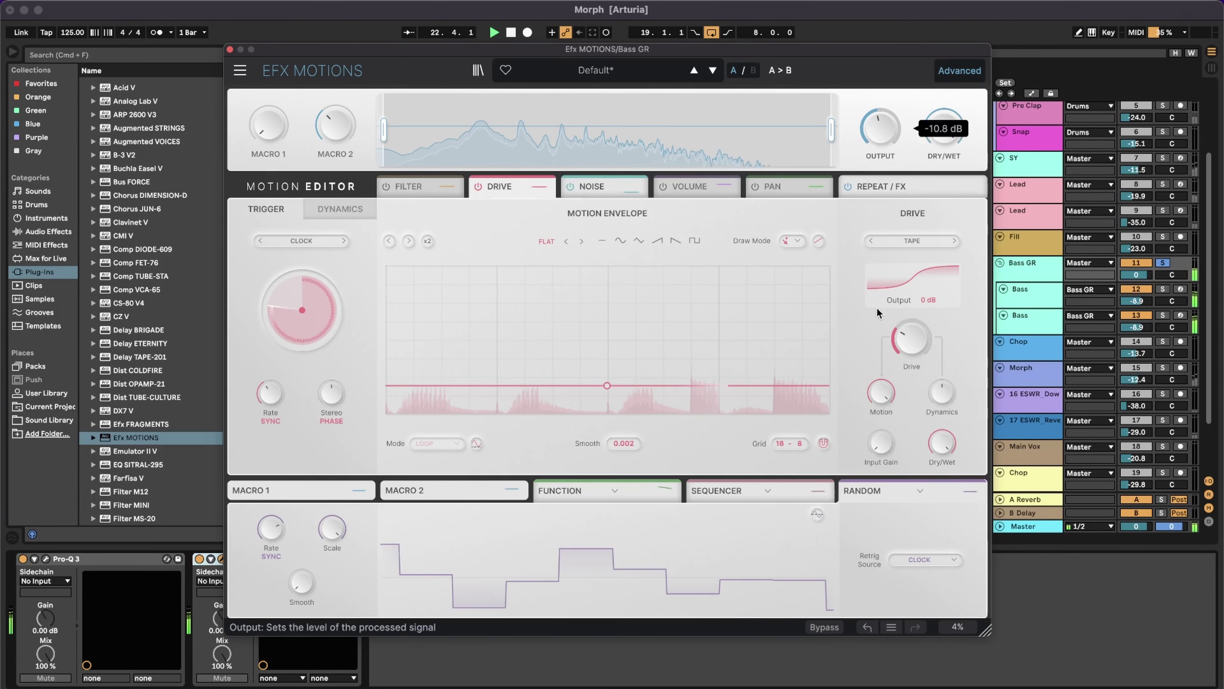
left_click_drag(911, 340, 911, 337)
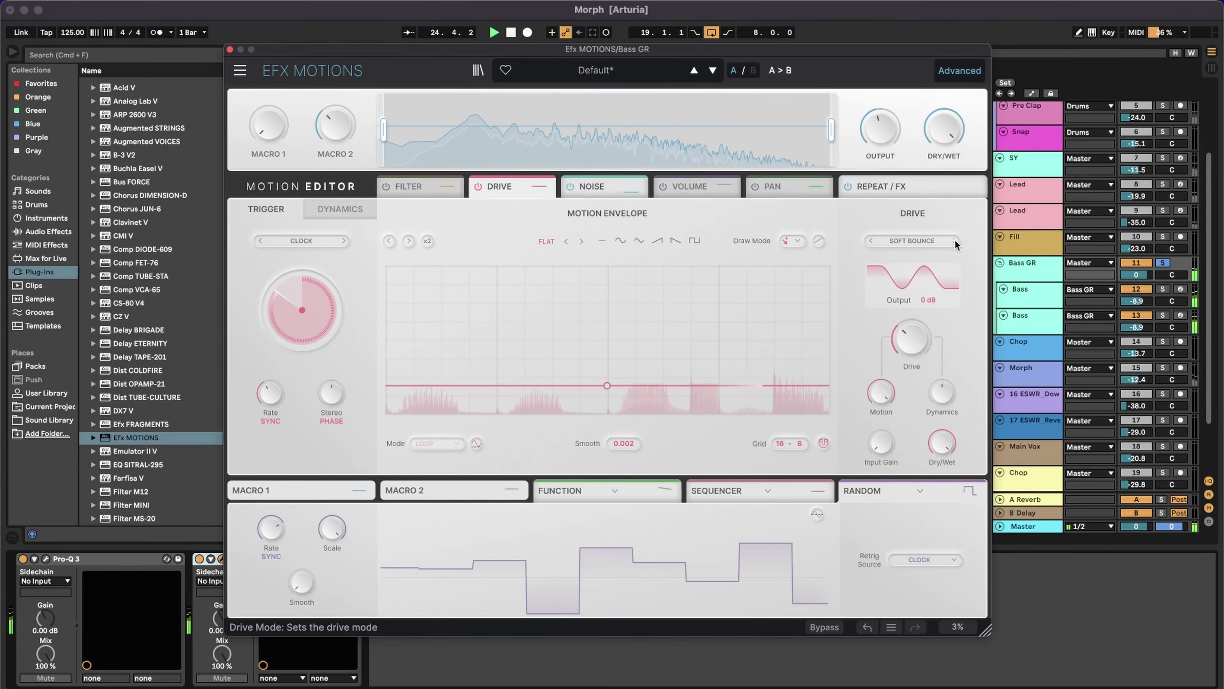
- Step through the drive modes to Germanium and reduce the Drive amount
left_click(954, 240)
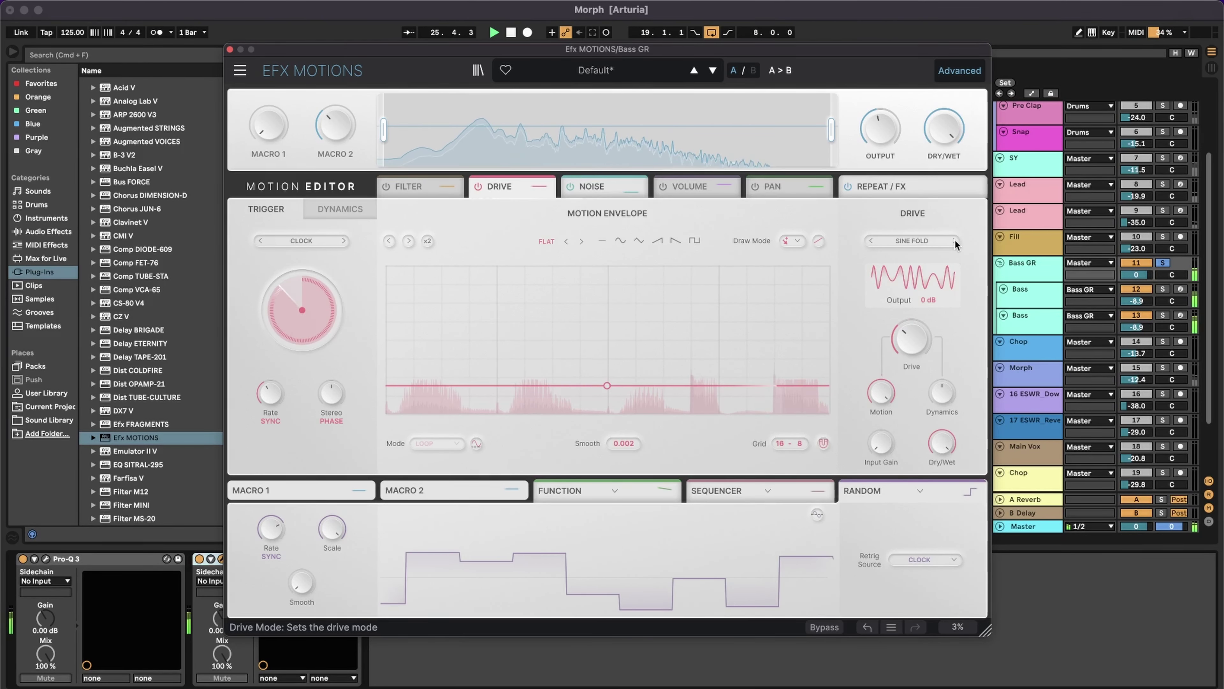
left_click(954, 240)
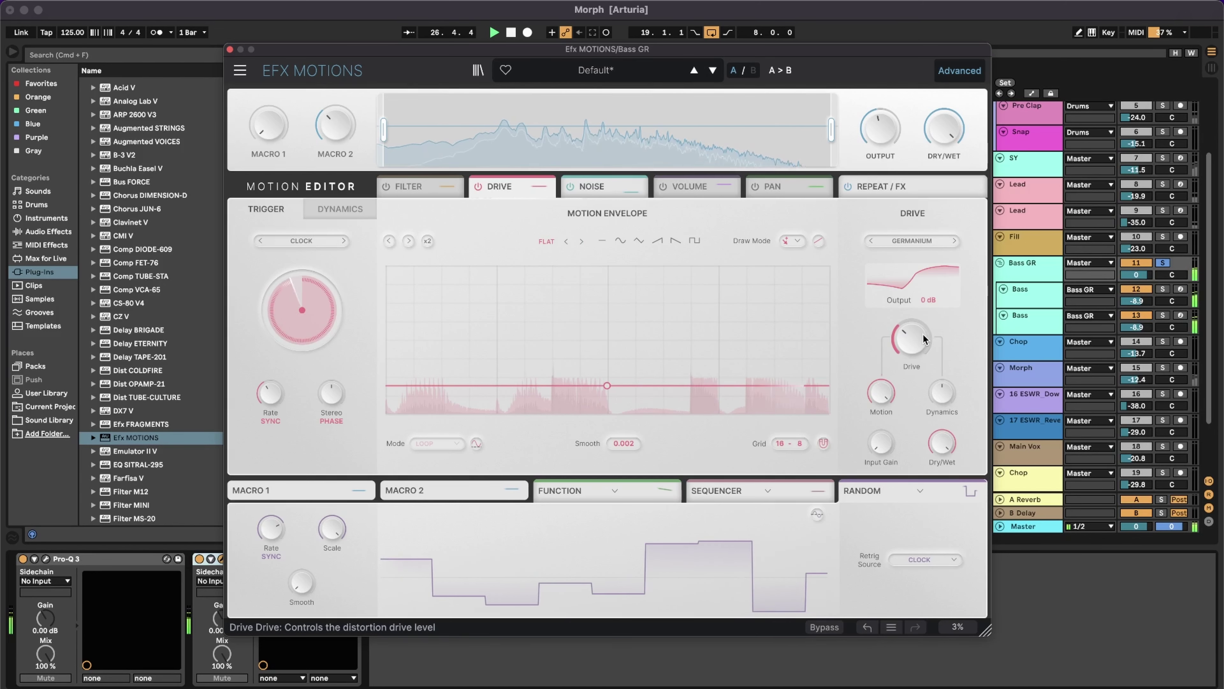
left_click_drag(923, 333, 893, 346)
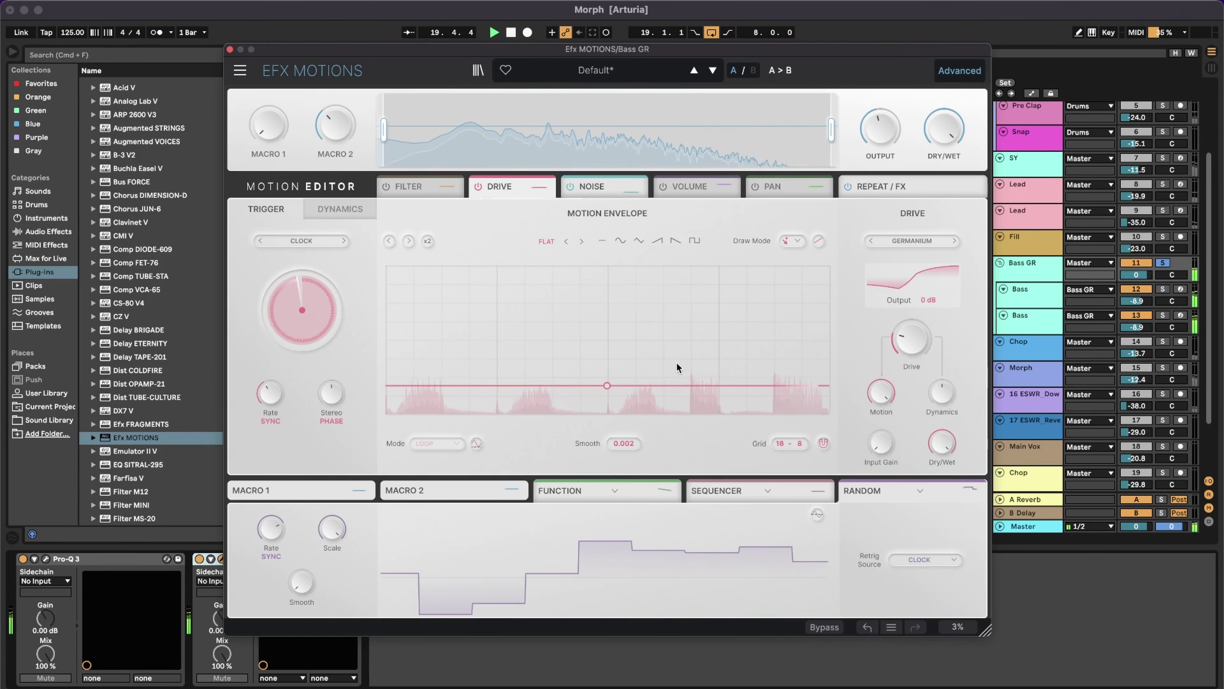
- Load the Sine shape into the Drive motion envelope and duplicate it four times to get sixteen cycles
left_click(620, 241)
left_click(428, 241)
triple_click(430, 240)
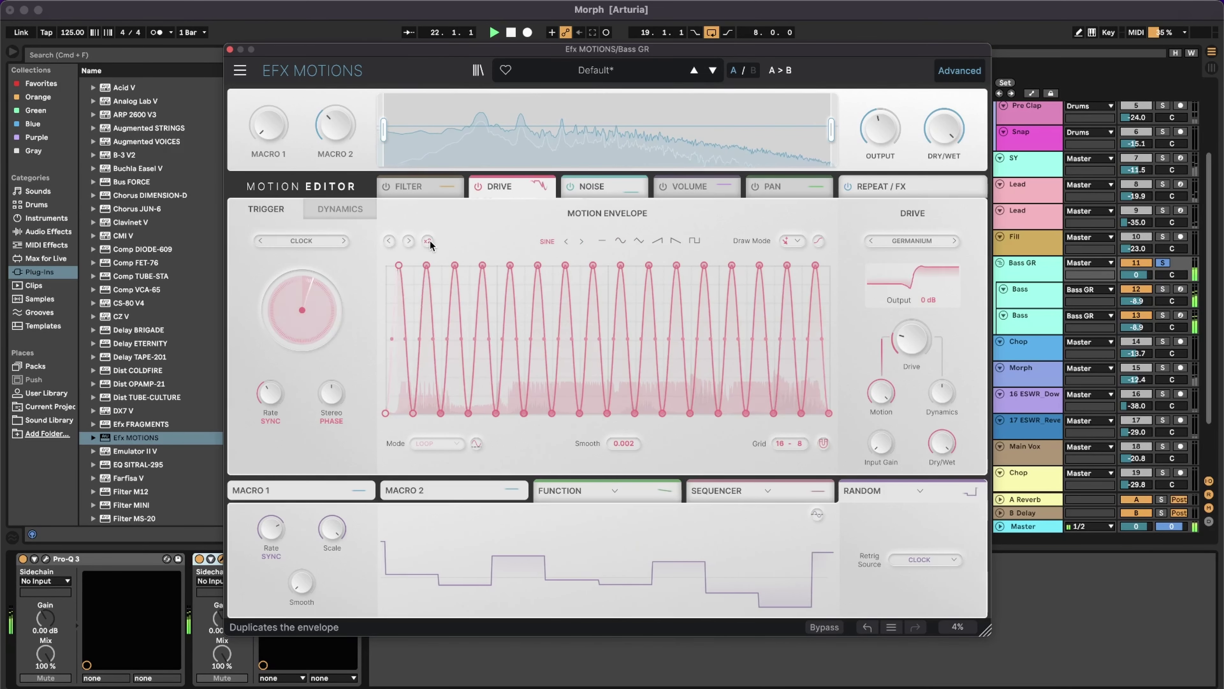
- Lower the Drive amount and adjust how strongly the motion envelope modulates it
left_click_drag(901, 342, 900, 352)
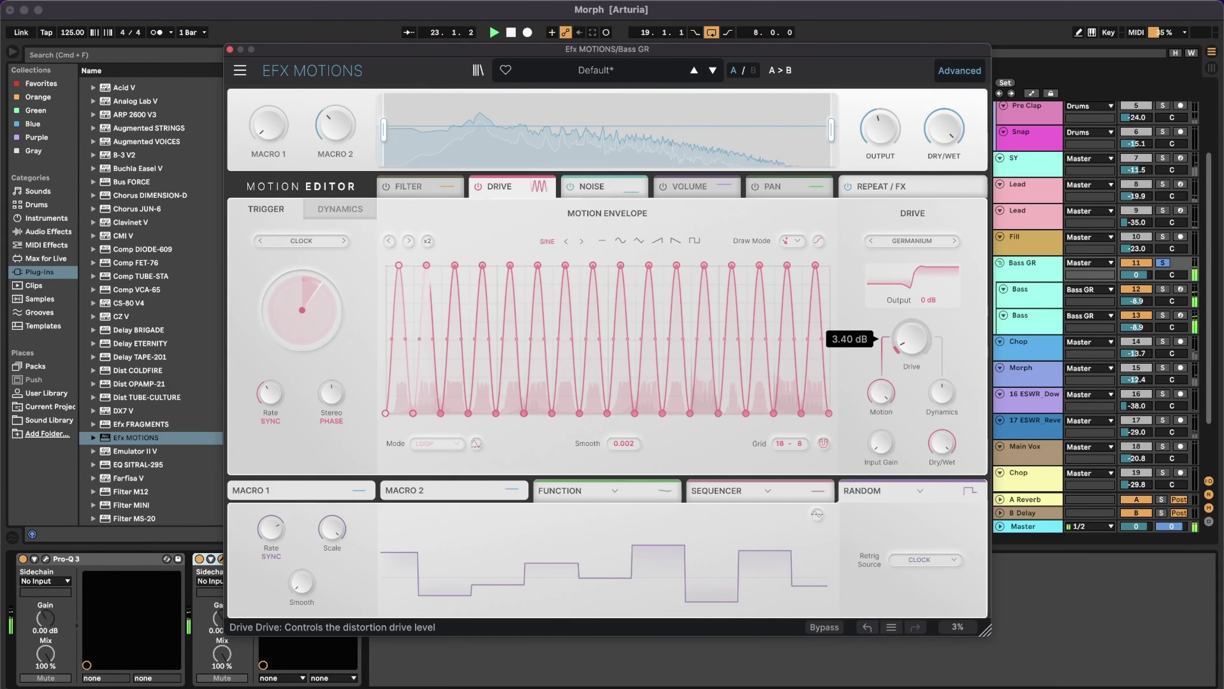
left_click_drag(883, 395, 883, 380)
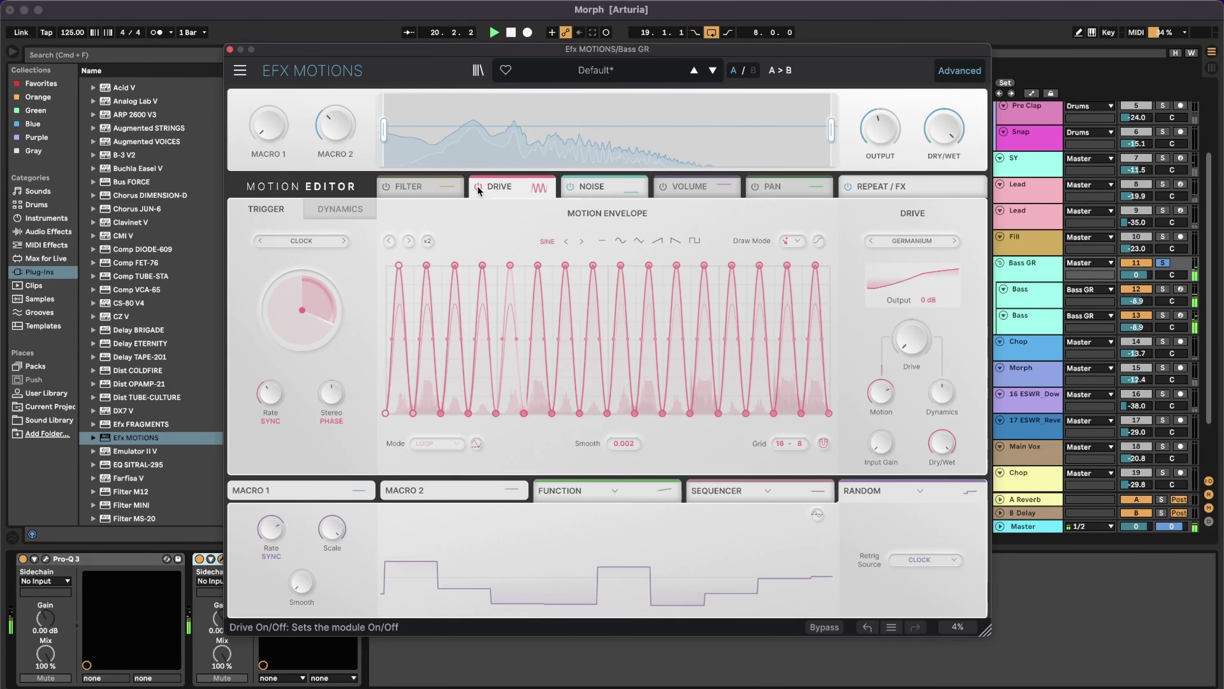
- Replace Drive with the Noise module, raise its flat motion envelope to about mid-height, and view the available noise sources
left_click(572, 186)
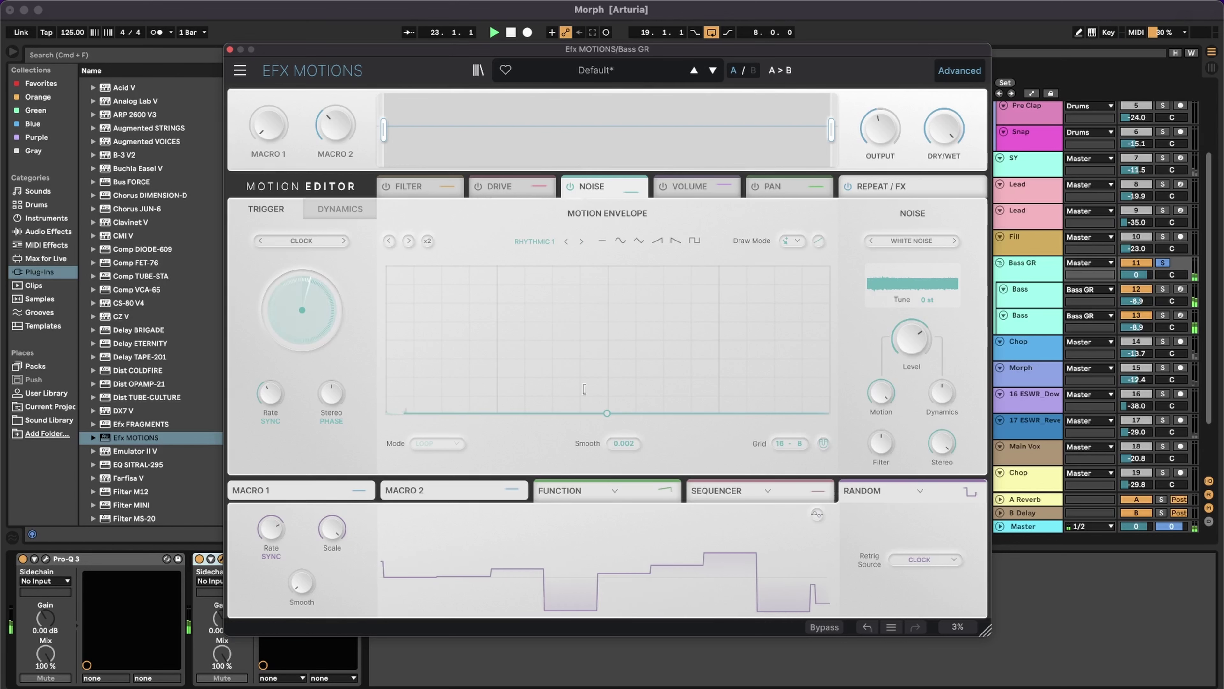
left_click_drag(607, 413, 606, 343)
left_click(934, 243)
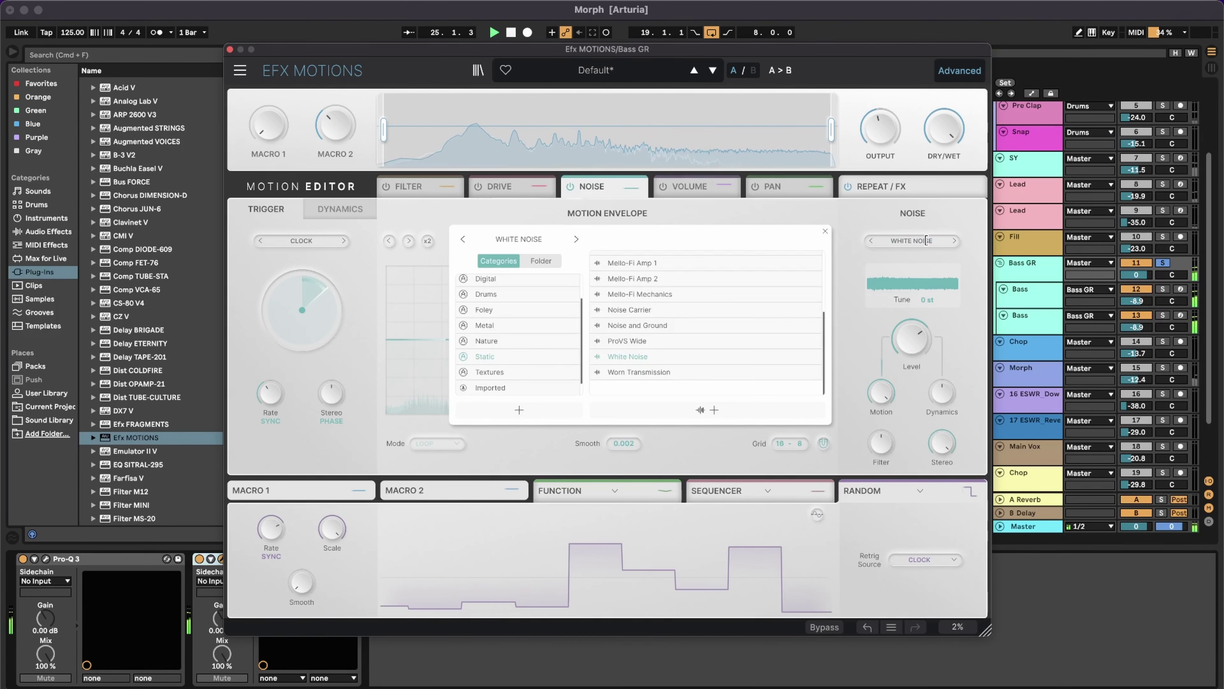
left_click(908, 250)
- Audition basic shapes in the Noise envelope, settle on Saw, and duplicate it four times to get sixteen cycles
left_click(639, 240)
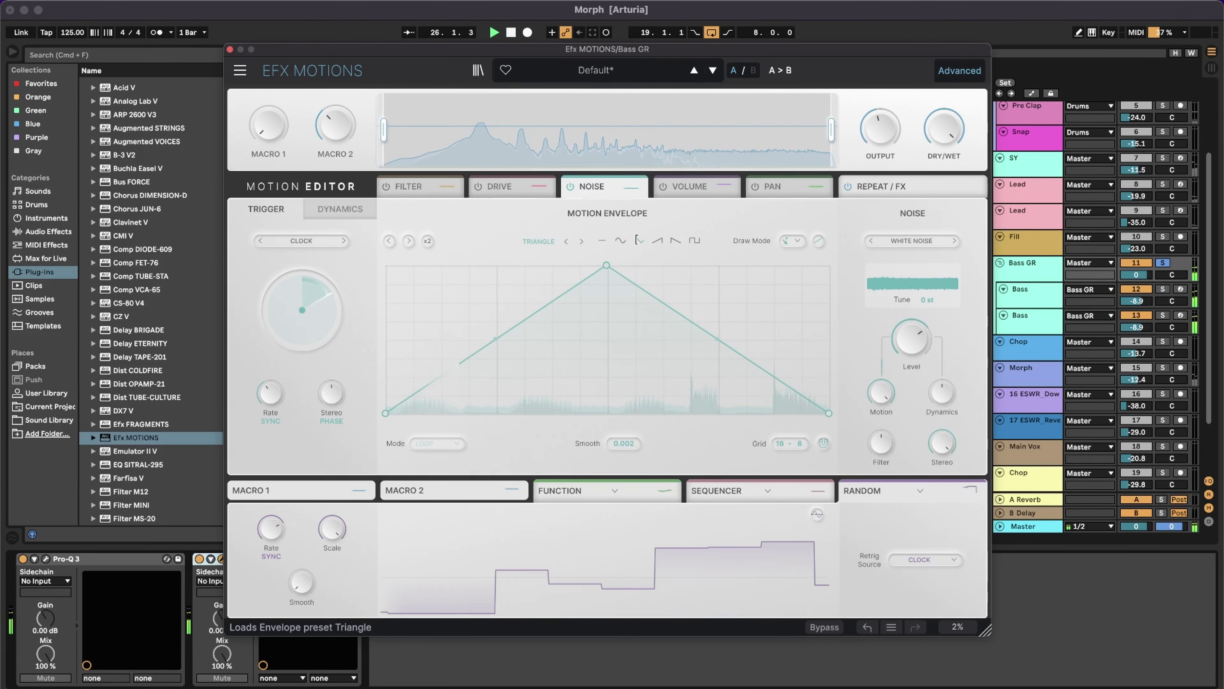
left_click(661, 241)
left_click(676, 241)
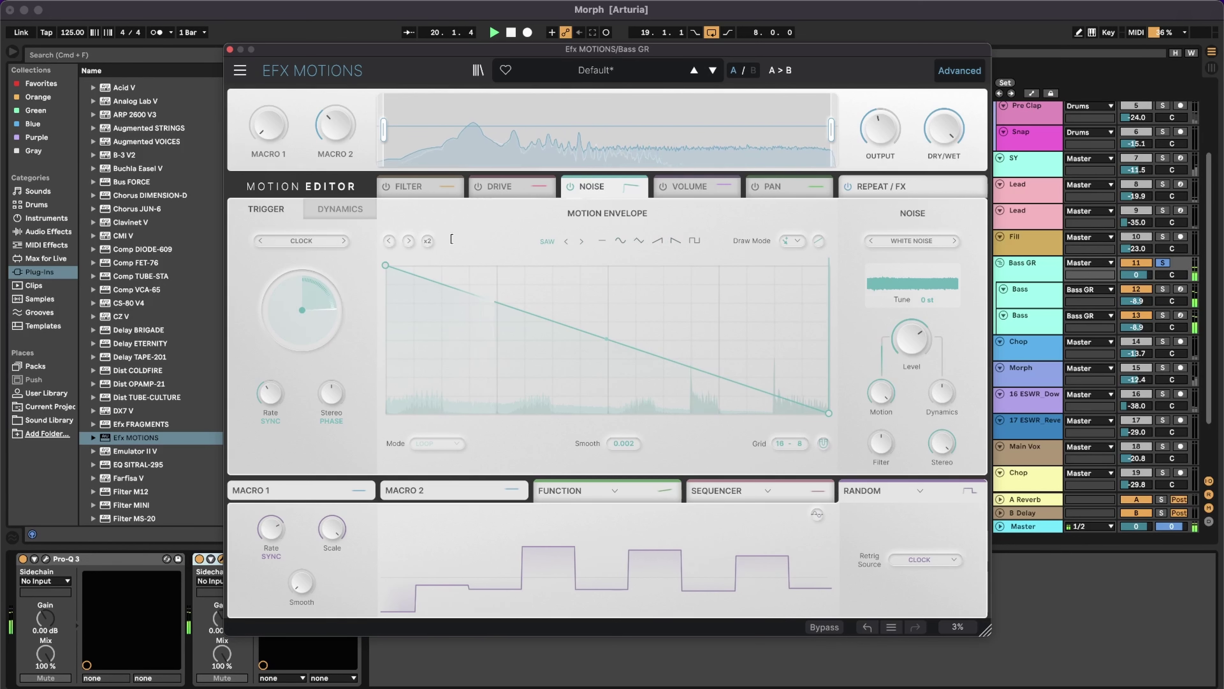
left_click(428, 241)
left_click(427, 241)
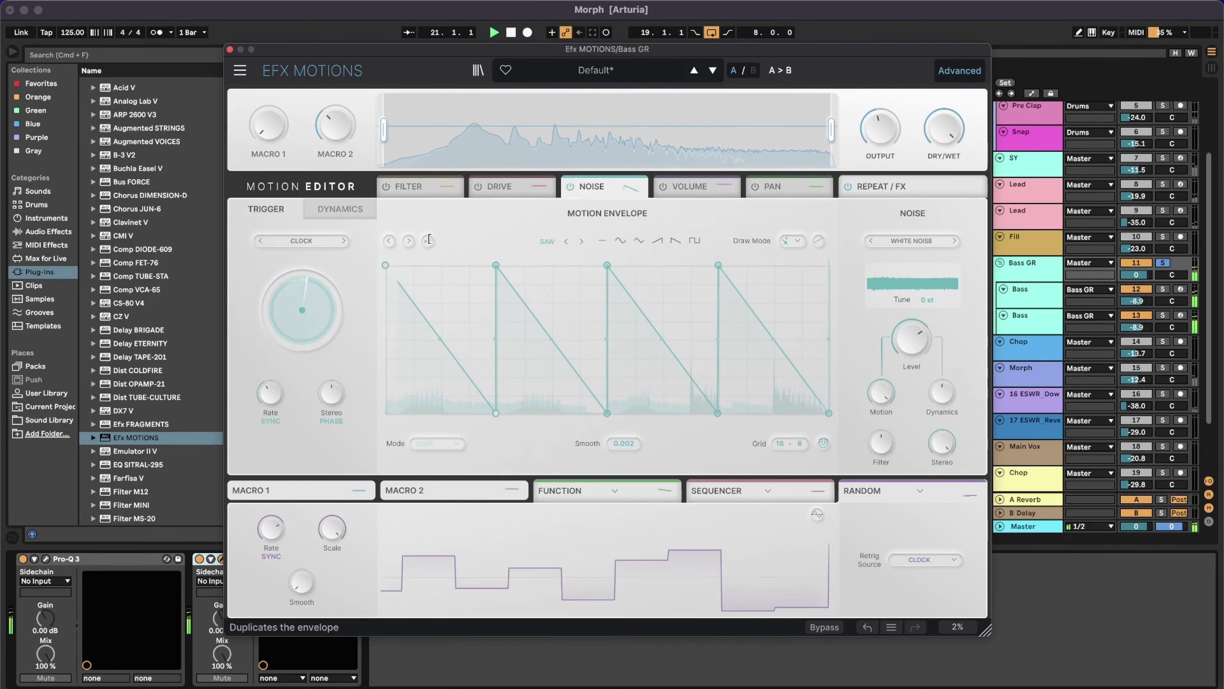
left_click(427, 241)
left_click(428, 241)
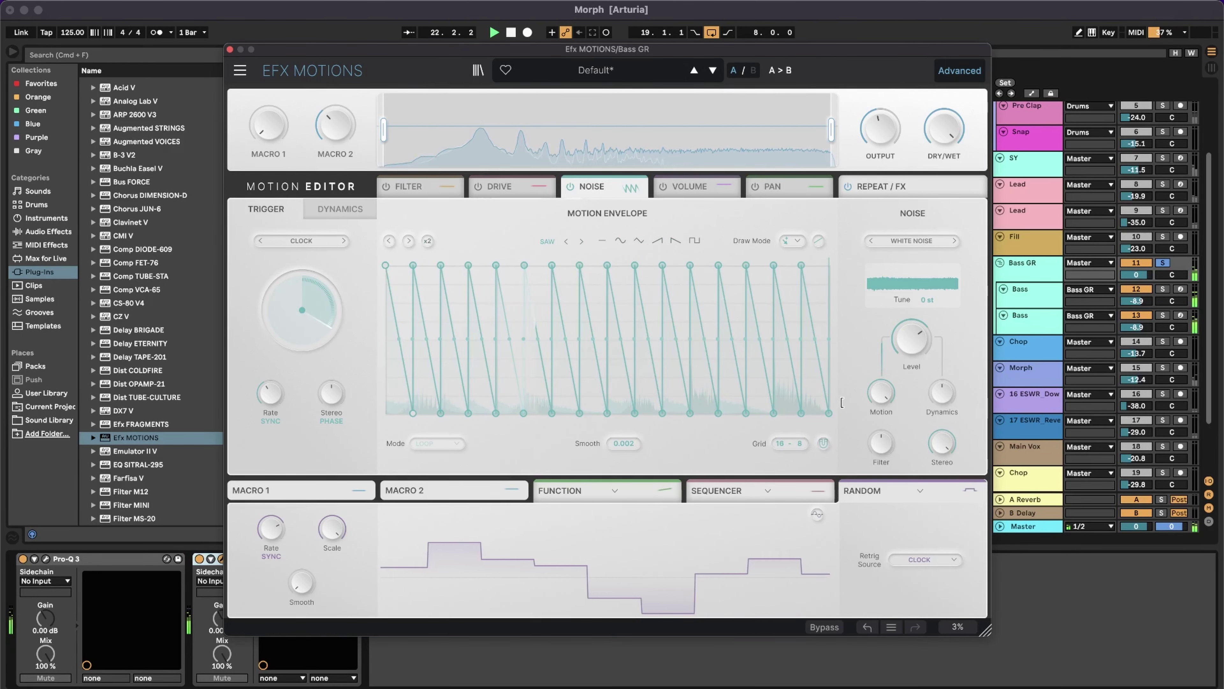
- Reduce the Noise level and pull down the first and third peaks of its saw envelope
left_click_drag(915, 343, 911, 346)
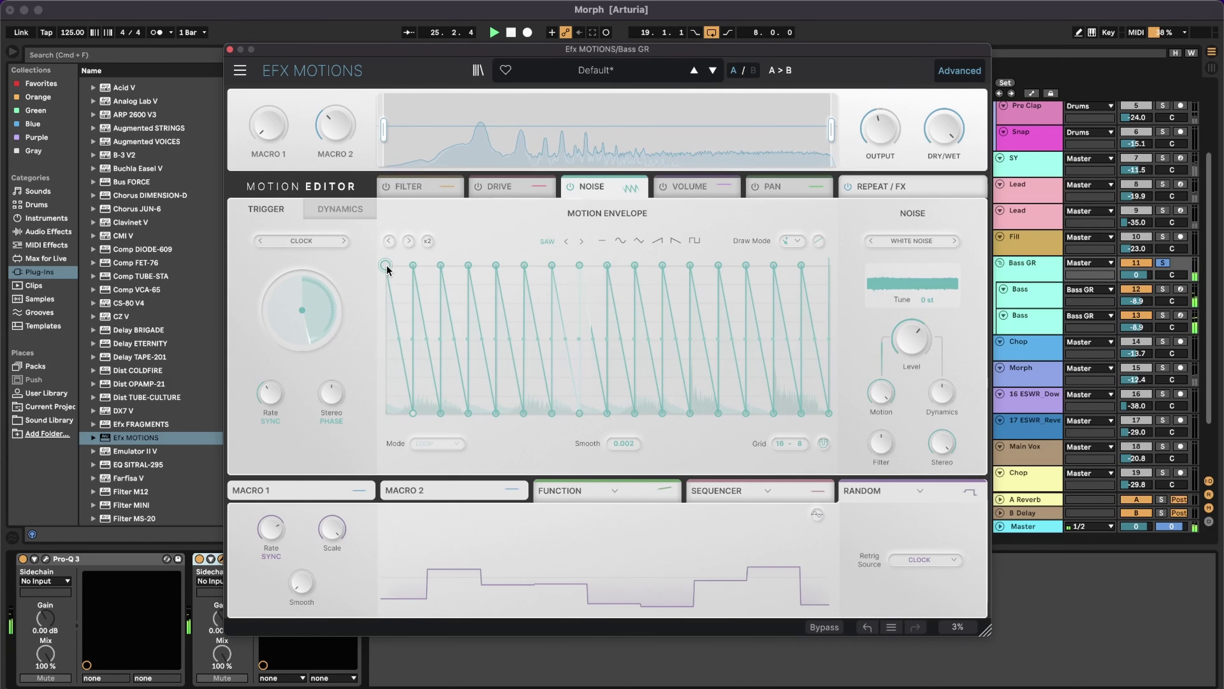
left_click_drag(386, 265, 440, 302)
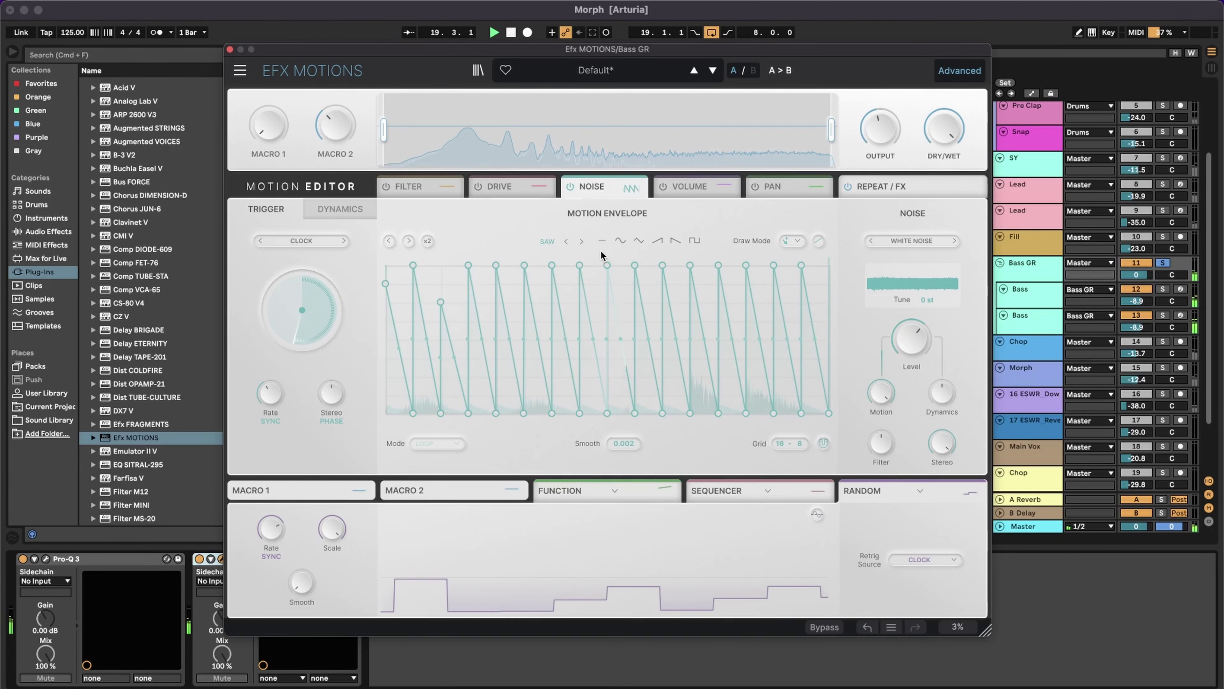
- Browse the factory envelope presets for the Noise module and try the Saw Exp shape
left_click(550, 241)
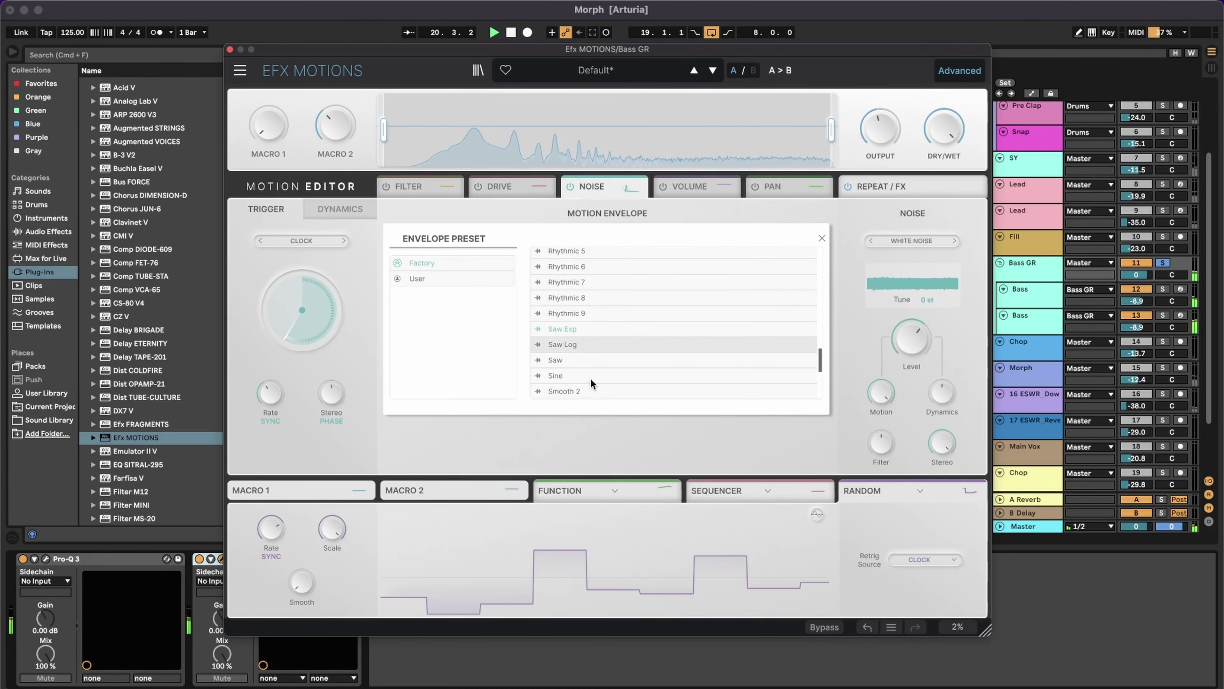
scroll(590, 378, "down", 4)
left_click(596, 357)
- Turn off Noise, enable the Volume module, and restart playback with its flat motion envelope
left_click(661, 186)
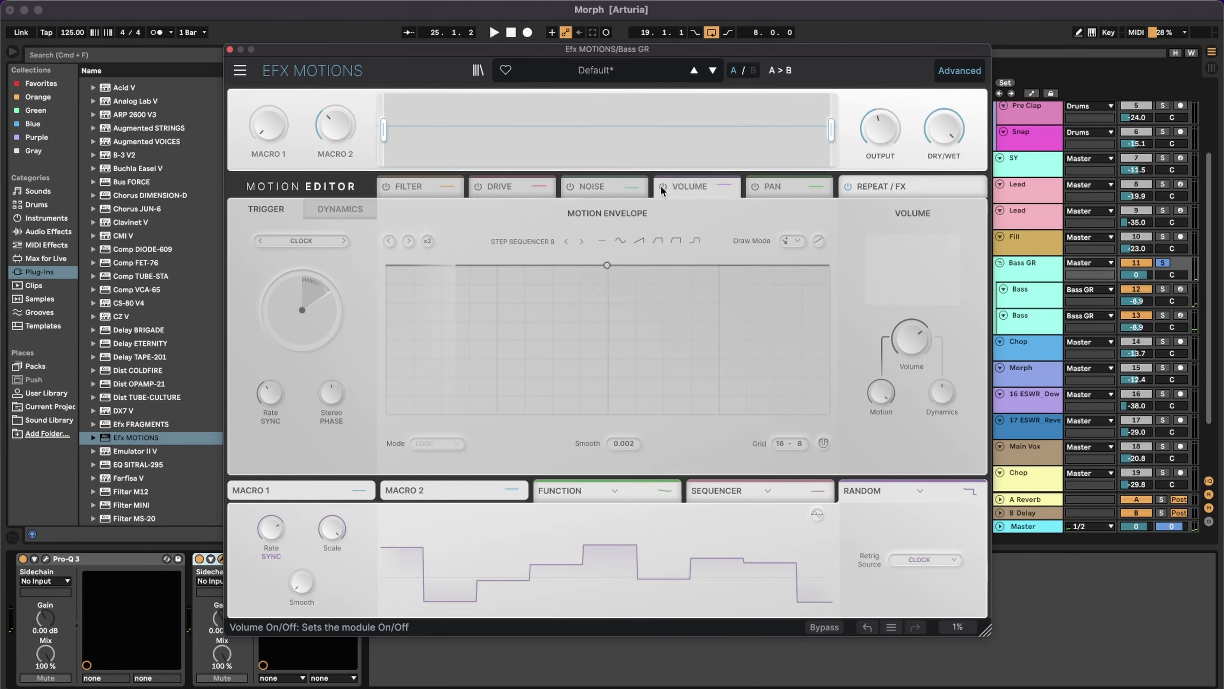
left_click_drag(607, 267, 608, 276)
key("space")
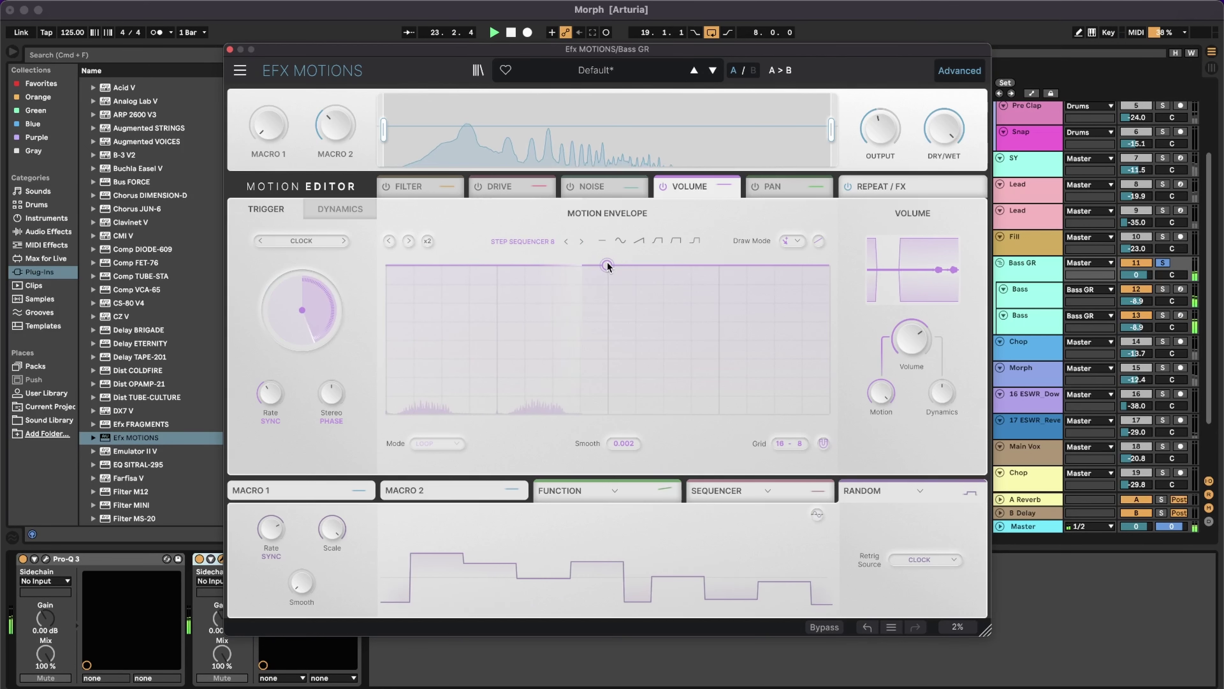
- Load the Standard Sidechain shape into the Volume envelope and try lengthening its initial silent section
left_click(663, 236)
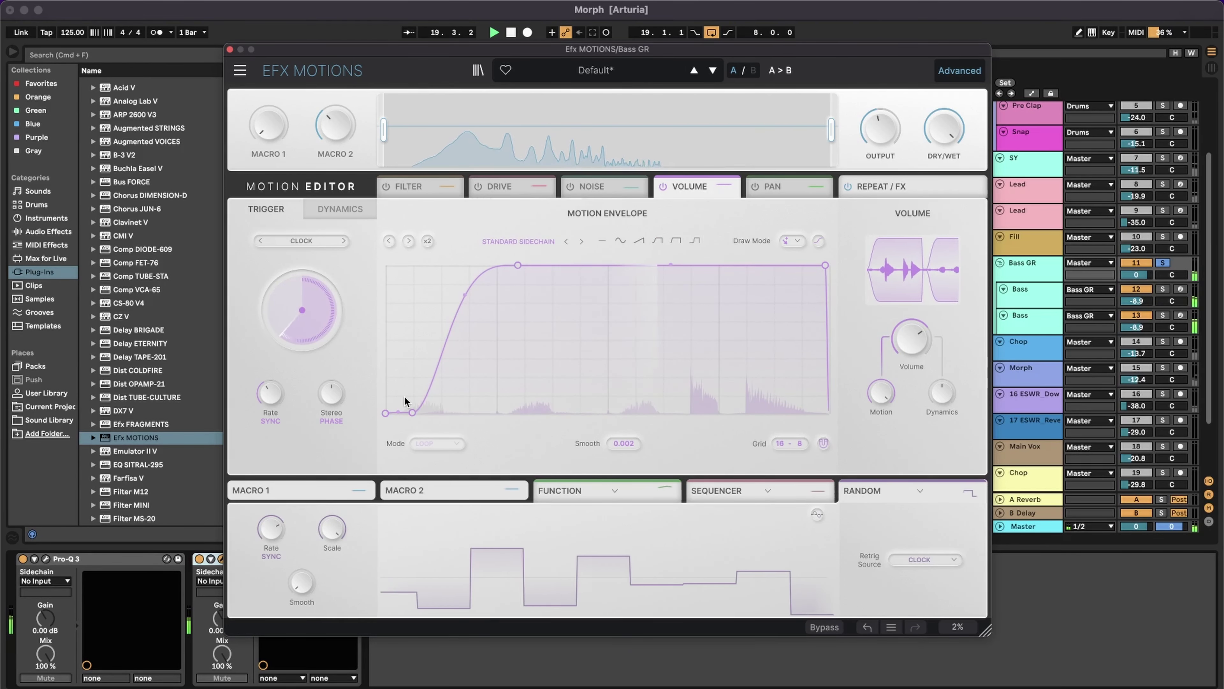
left_click_drag(412, 412, 454, 414)
left_click_drag(452, 415, 410, 414)
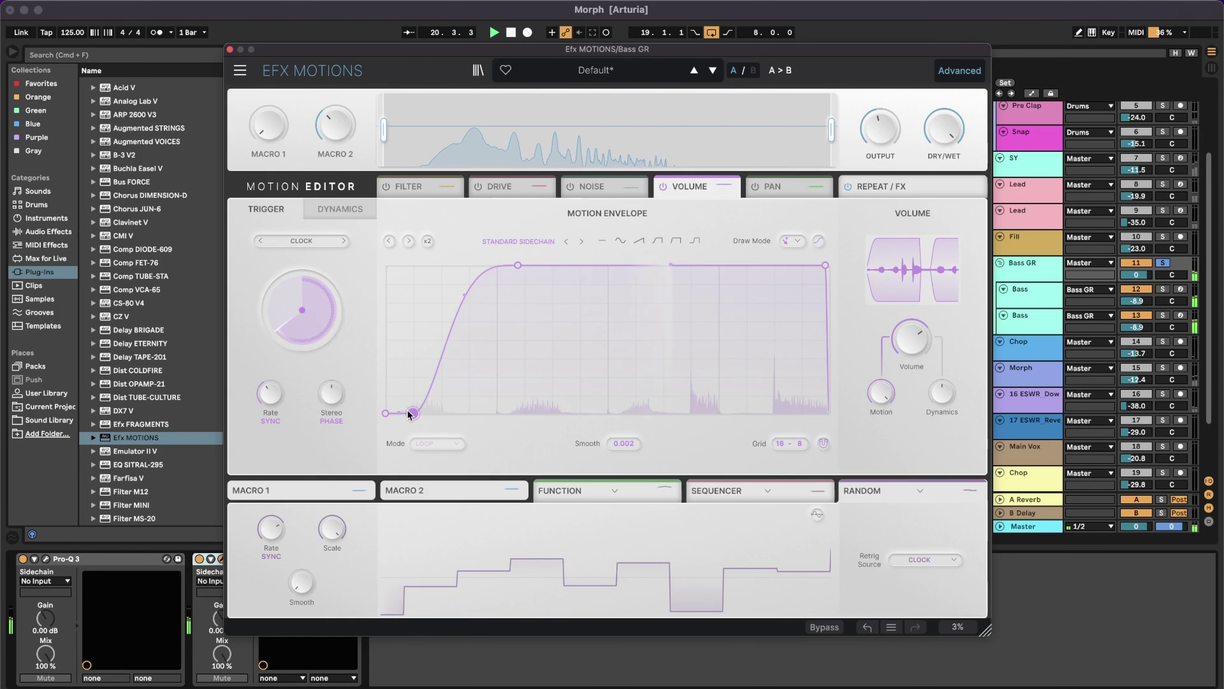
- Load the Step Sequencer 8 preset into the Volume envelope and step through the following presets to ADSR
left_click(519, 241)
scroll(645, 323, "down", 3)
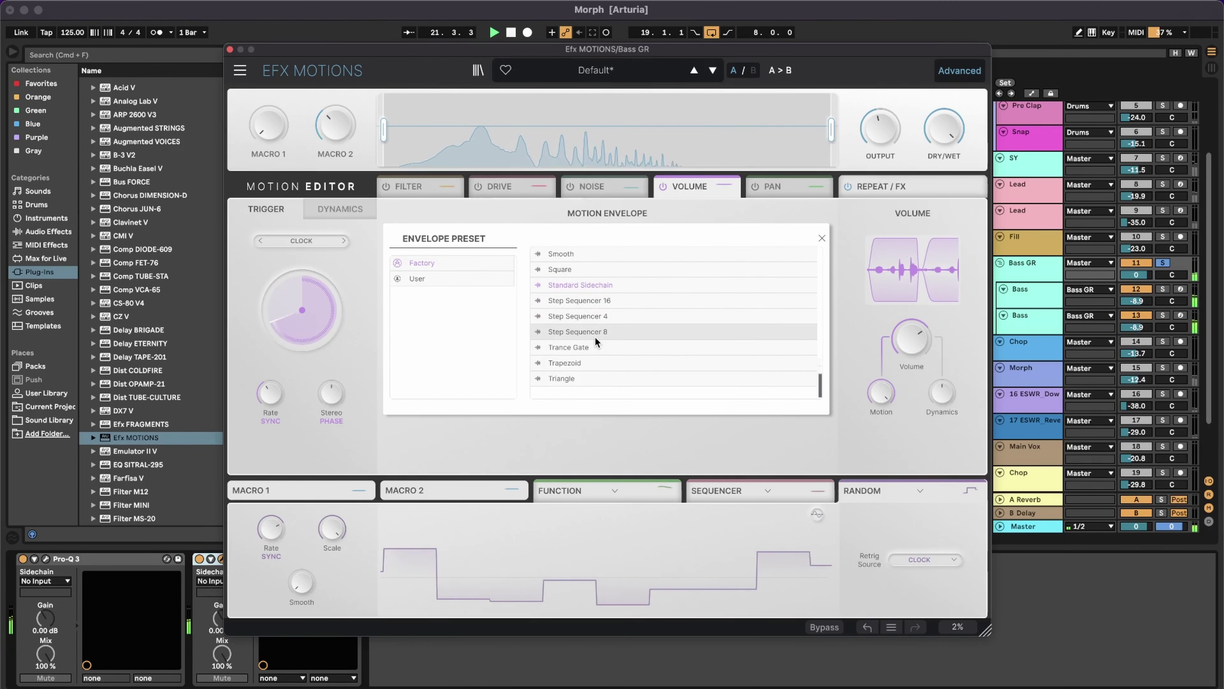
left_click(595, 333)
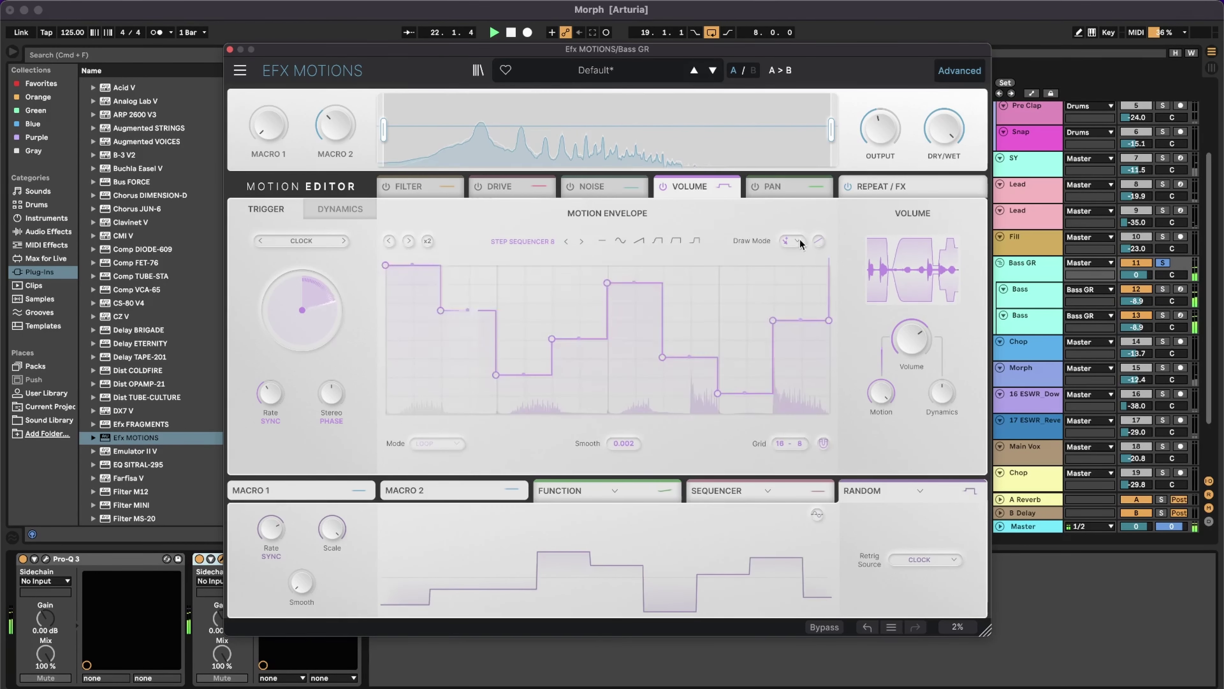
left_click(581, 240)
left_click(582, 241)
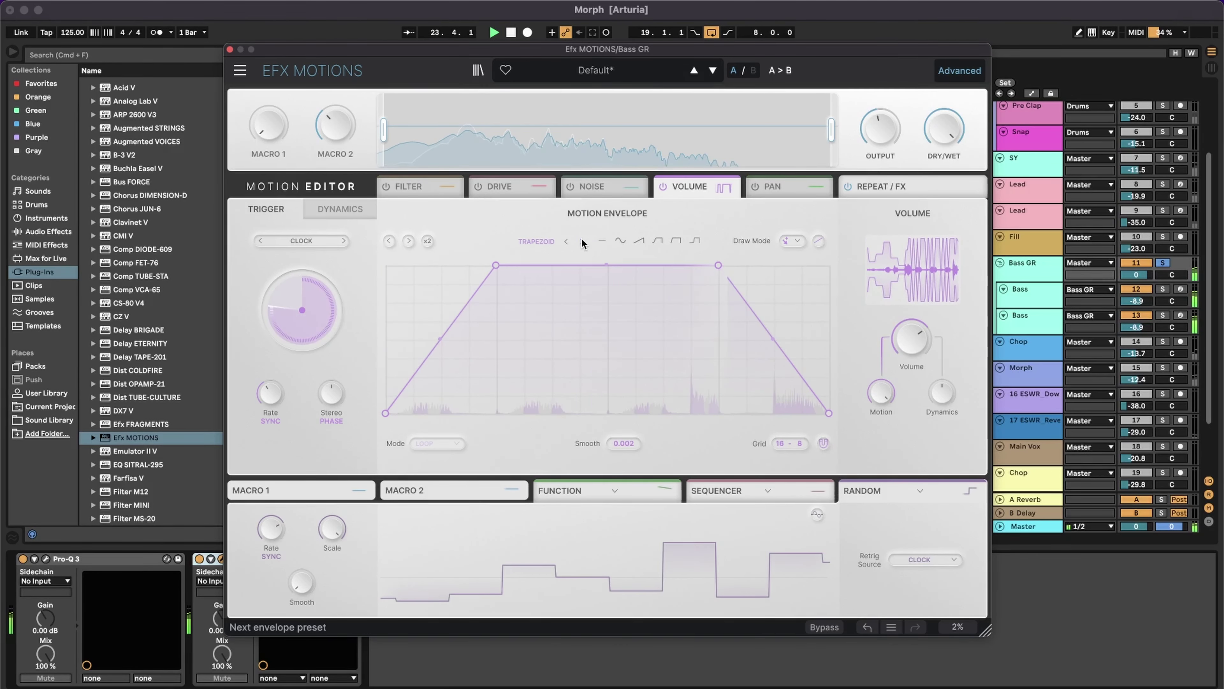
left_click(582, 241)
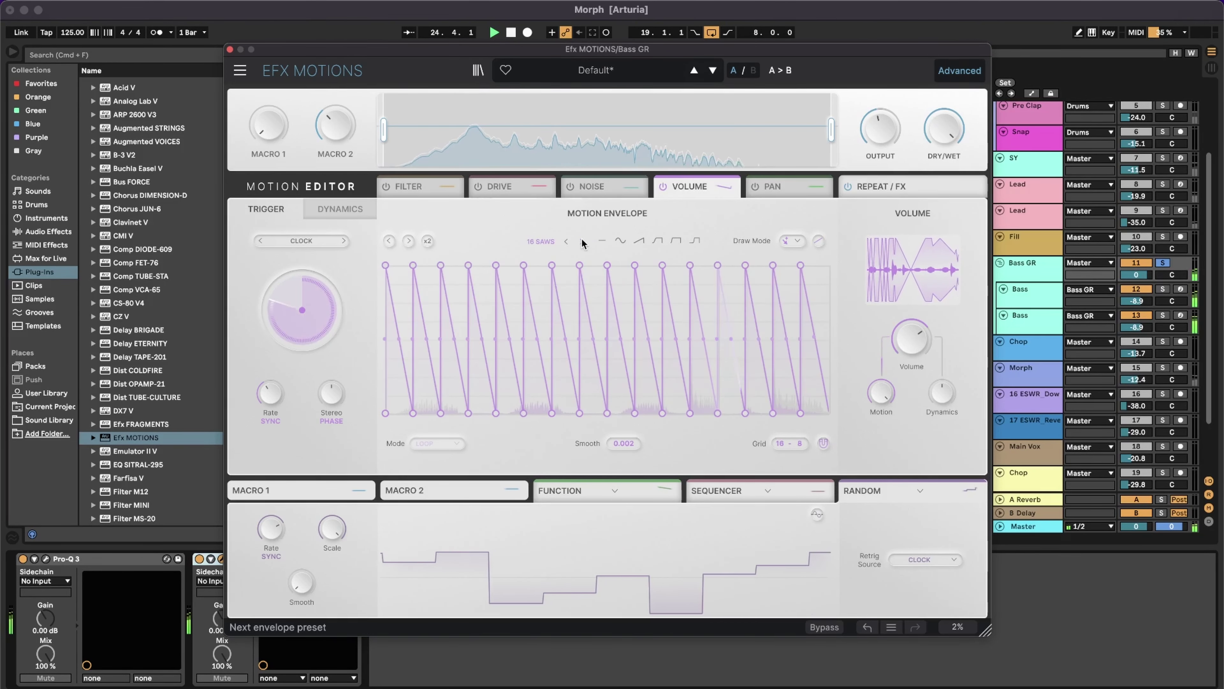
left_click(582, 242)
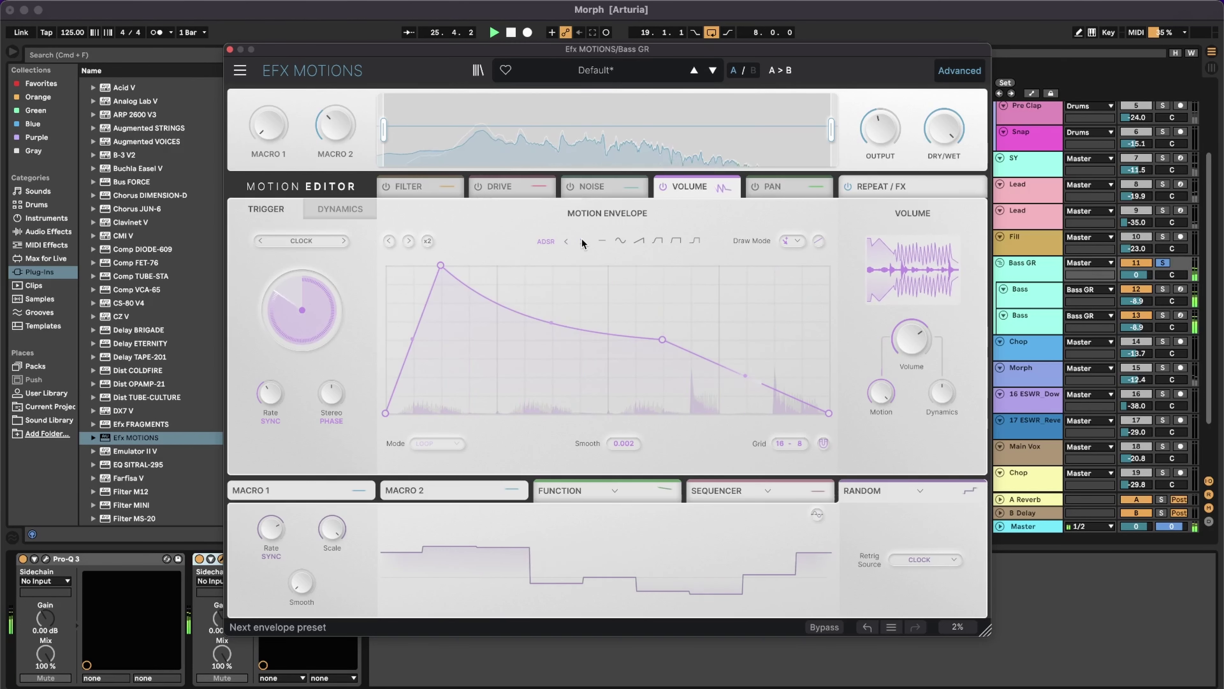
- Turn off Volume, enable the Pan module, and restart playback
left_click(776, 187)
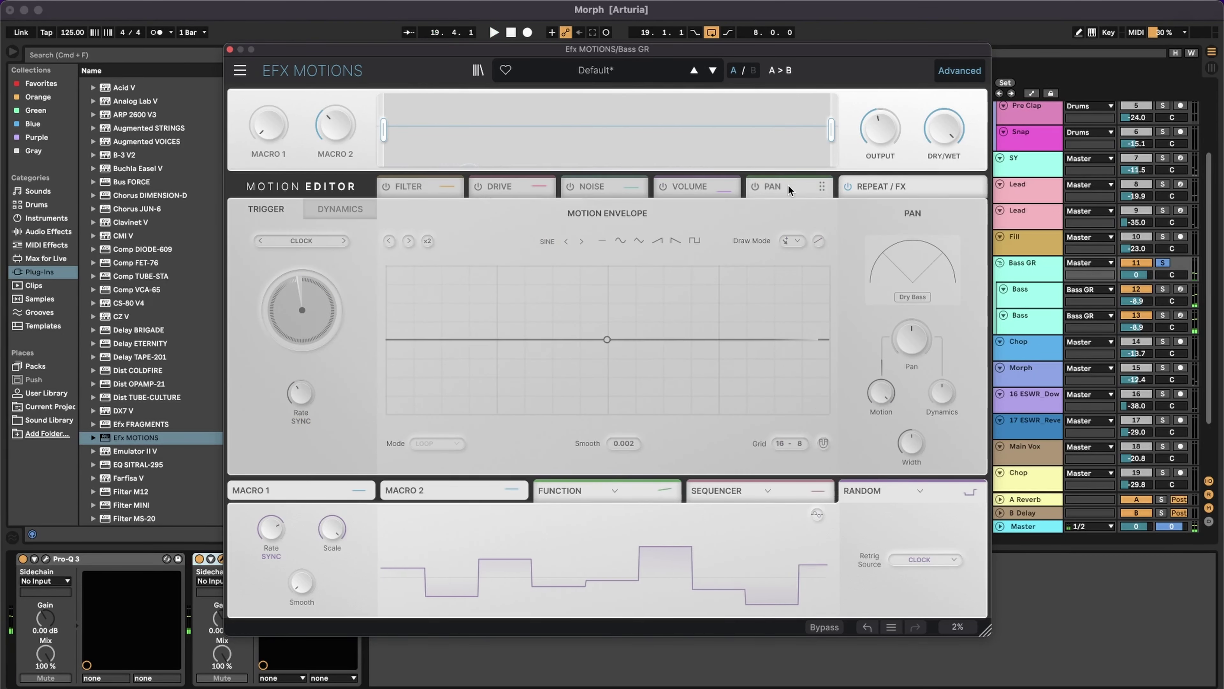
left_click(756, 186)
key("space")
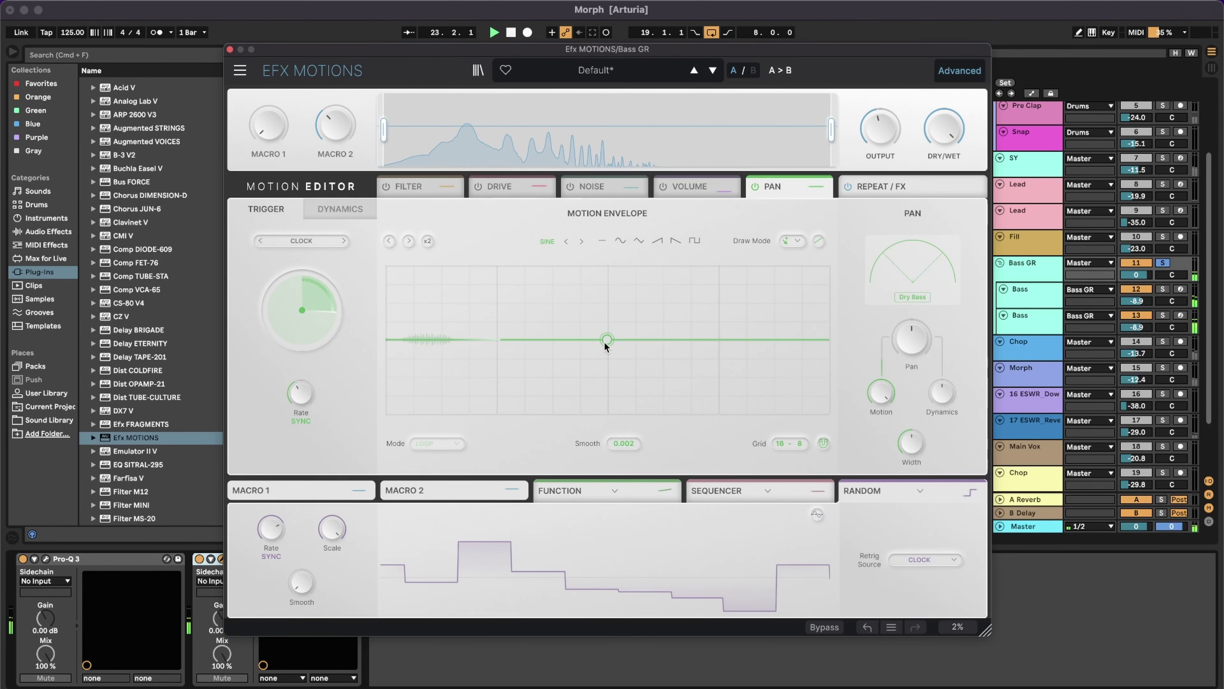
- Load the Sine shape into the Pan motion envelope and duplicate it four times to get sixteen cycles
left_click(621, 240)
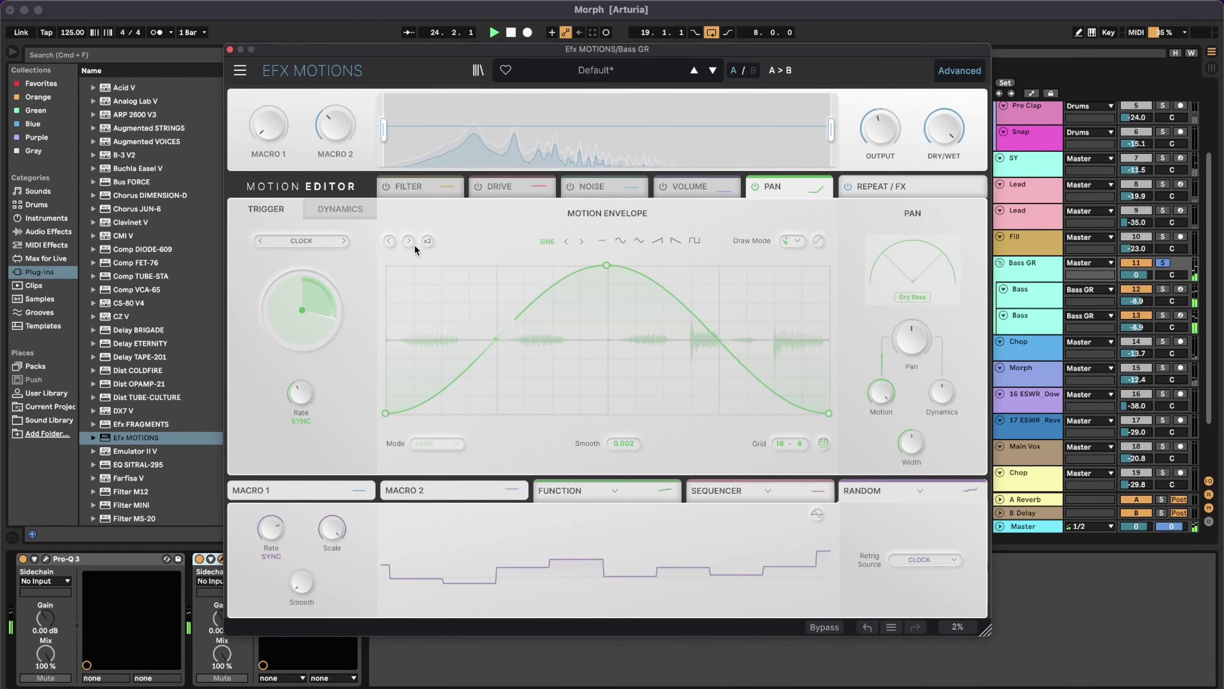
left_click(428, 241)
left_click(430, 243)
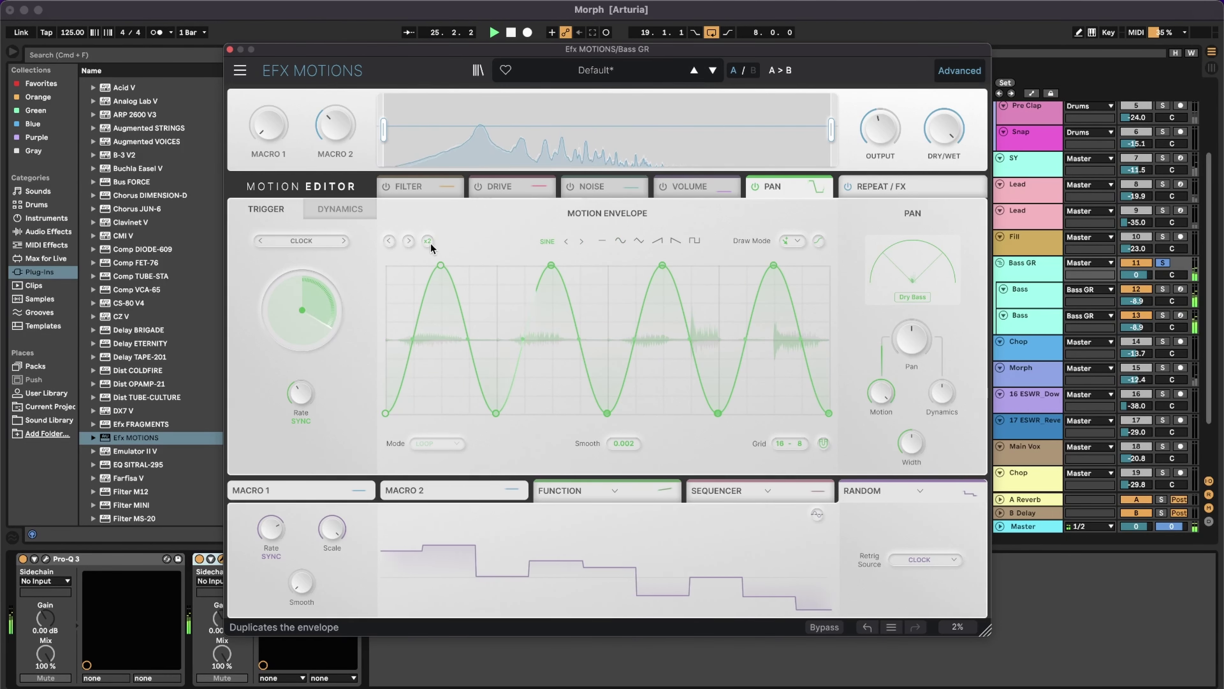
left_click(430, 243)
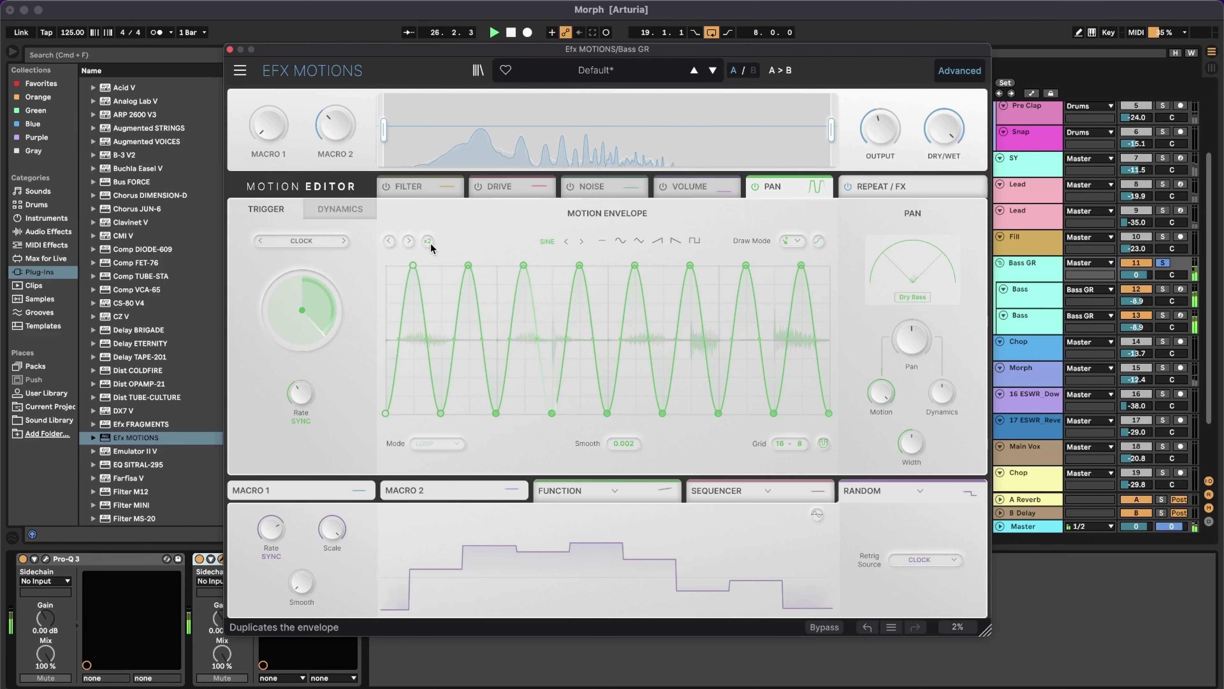
left_click(431, 243)
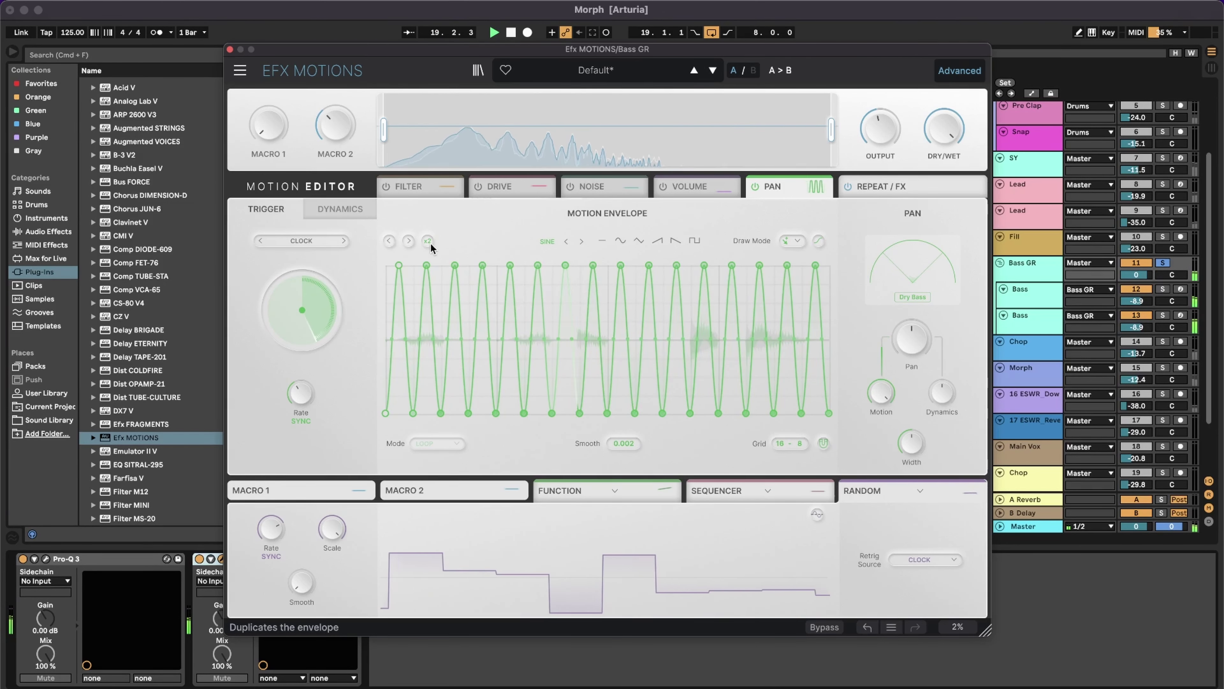
- Step through the Pan envelope presets past Square to Step Sequencer 16
left_click(581, 241)
left_click(581, 240)
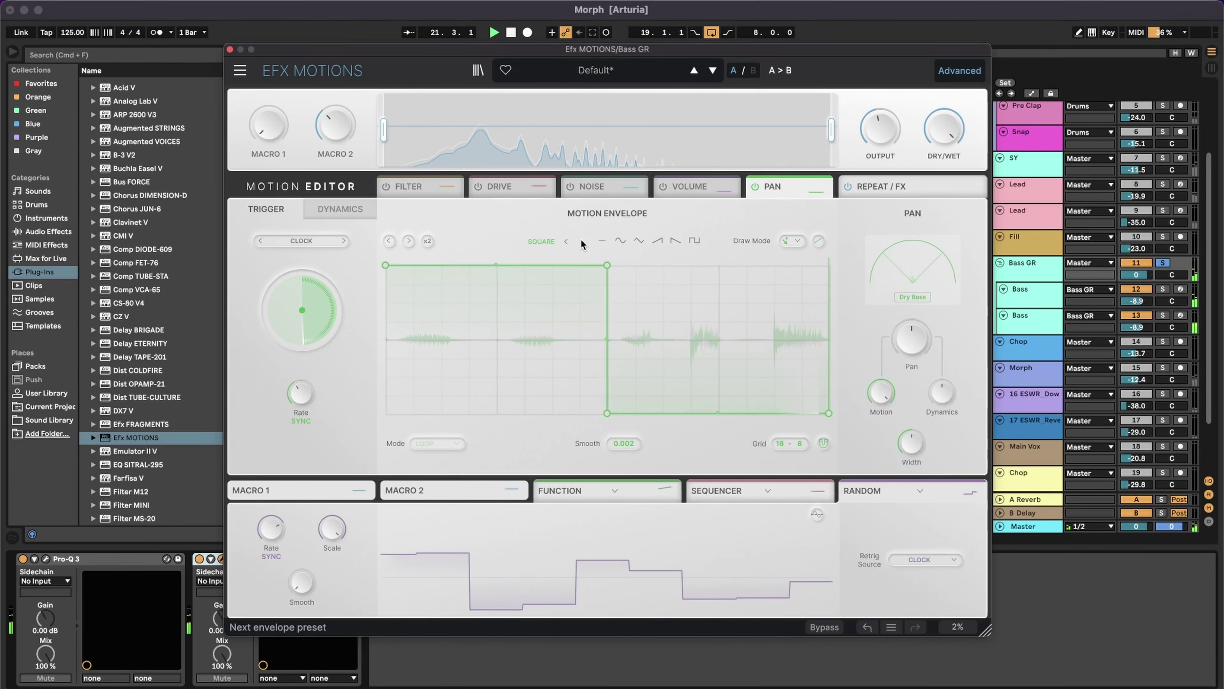
left_click(581, 240)
left_click(581, 240)
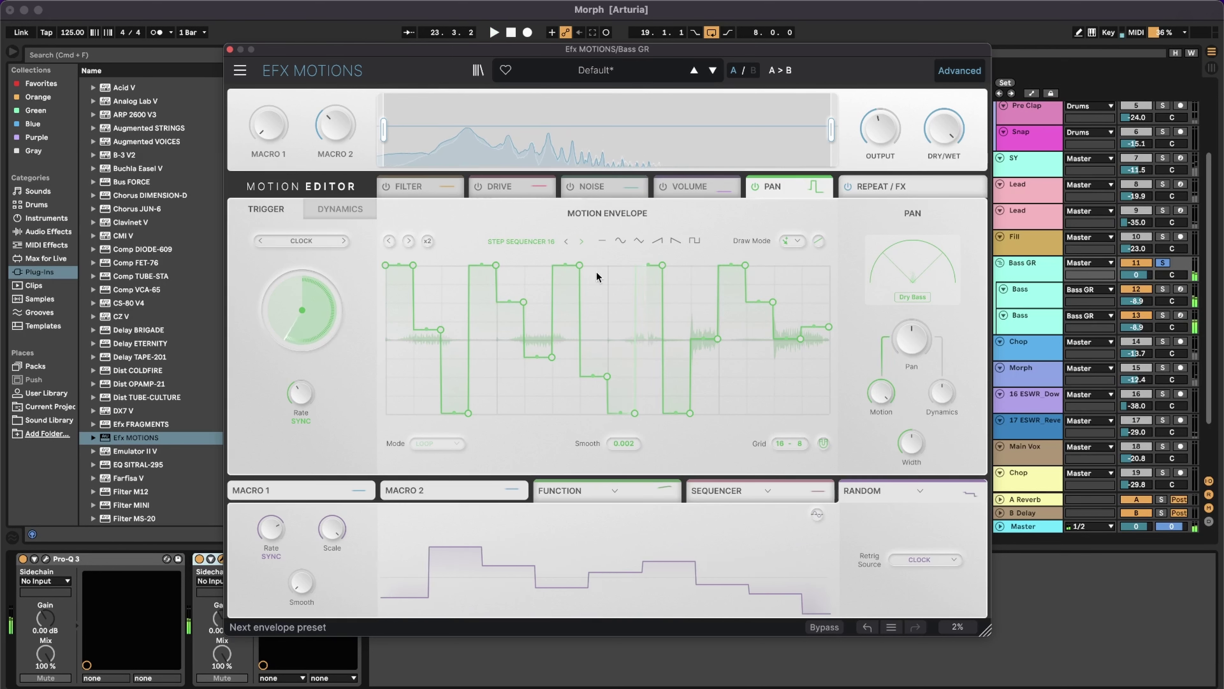
- Review the settings of the Volume, Noise, Drive and Filter modules
left_click(682, 188)
left_click(613, 190)
left_click(503, 192)
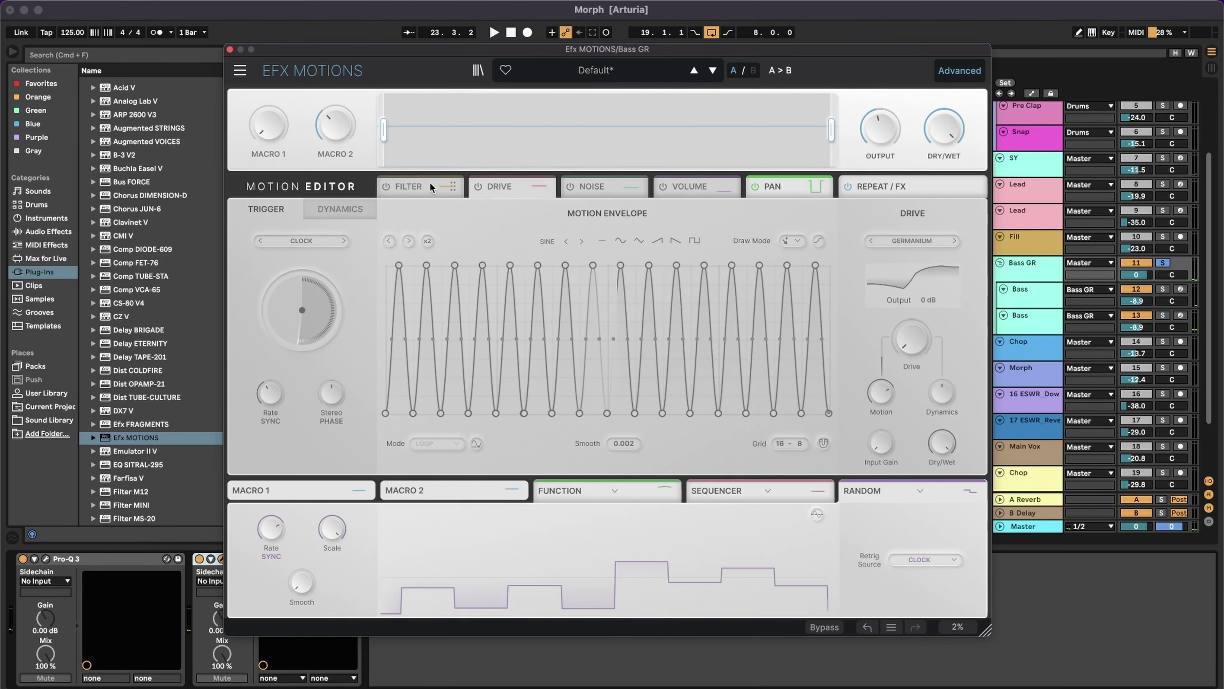
left_click(431, 190)
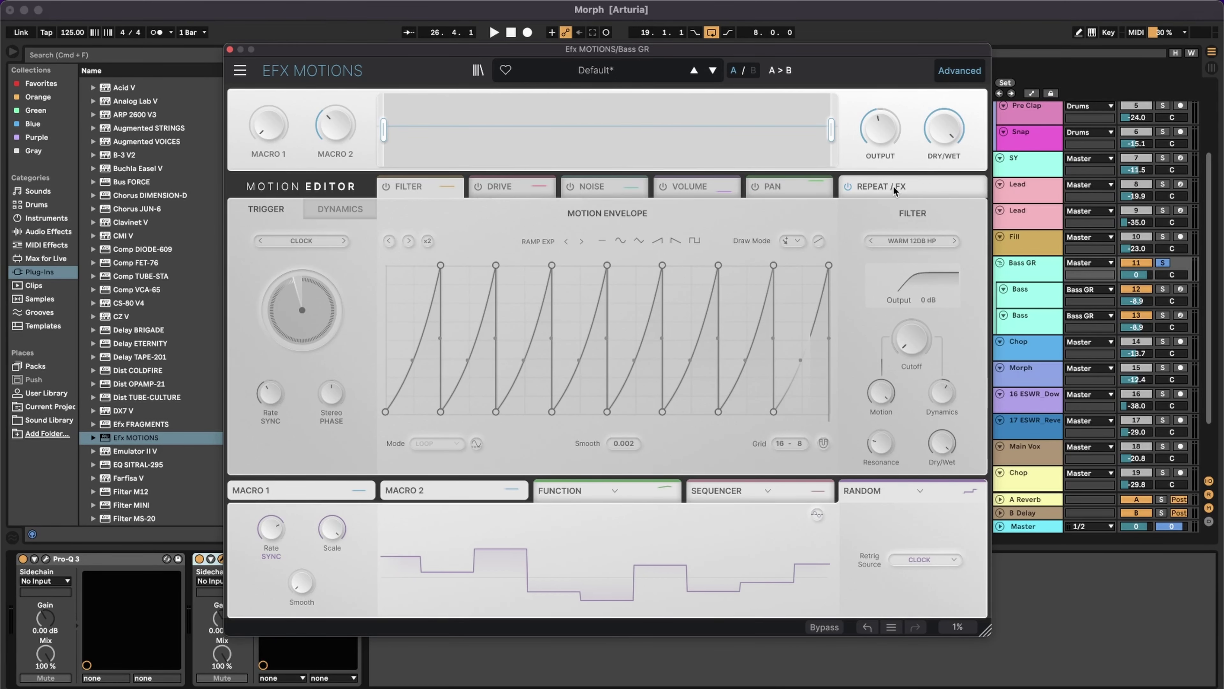
- Open the Repeat / FX section and add a Reverb to the first effect slot
left_click(909, 189)
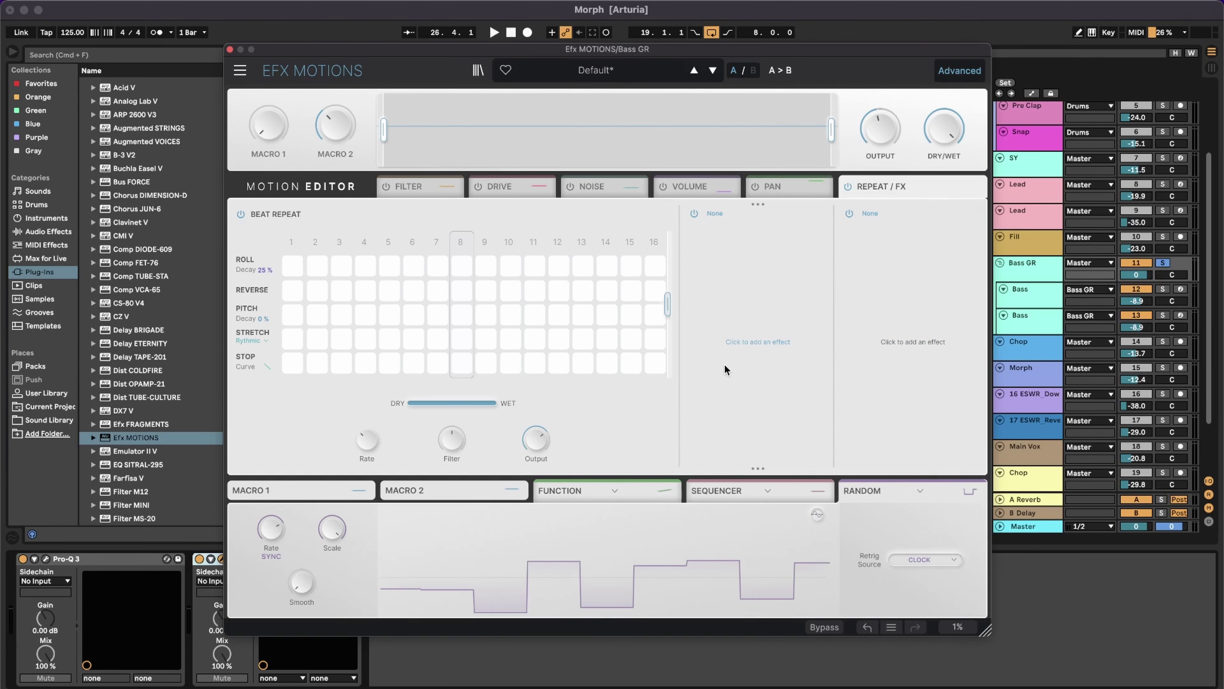
left_click(756, 344)
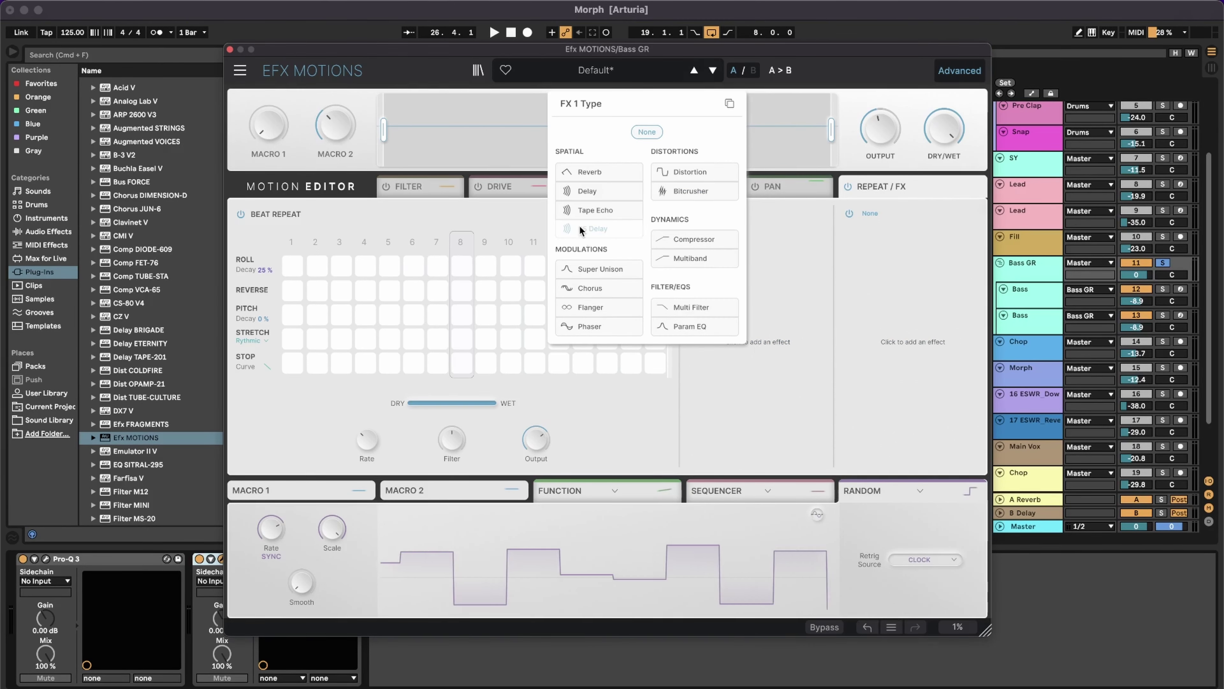
left_click(597, 172)
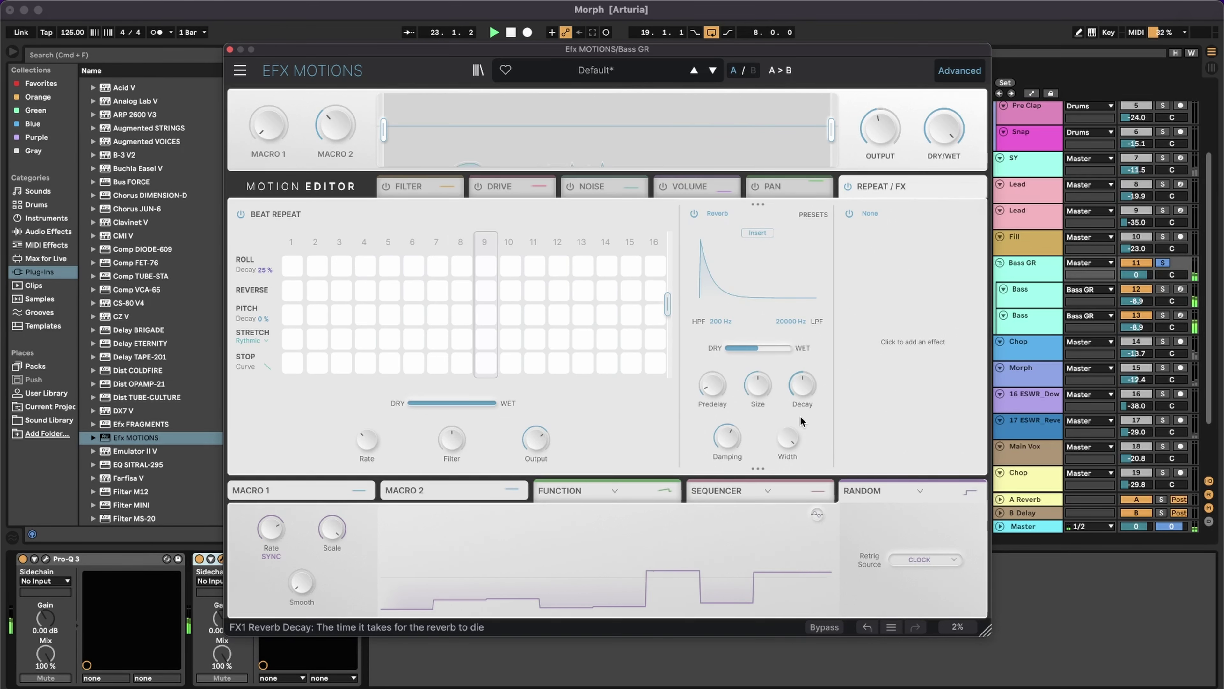
- Try PS Delay and Chorus in turn as the effect in the first effect slot
left_click(724, 215)
left_click(635, 241)
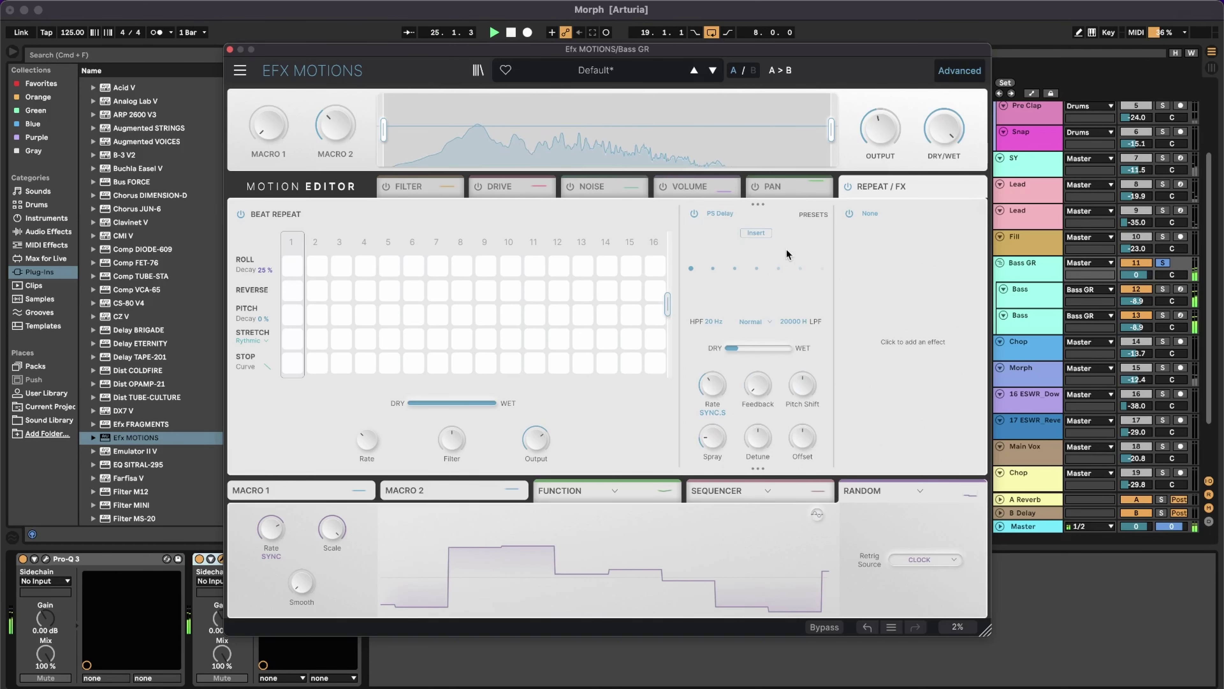
left_click(720, 213)
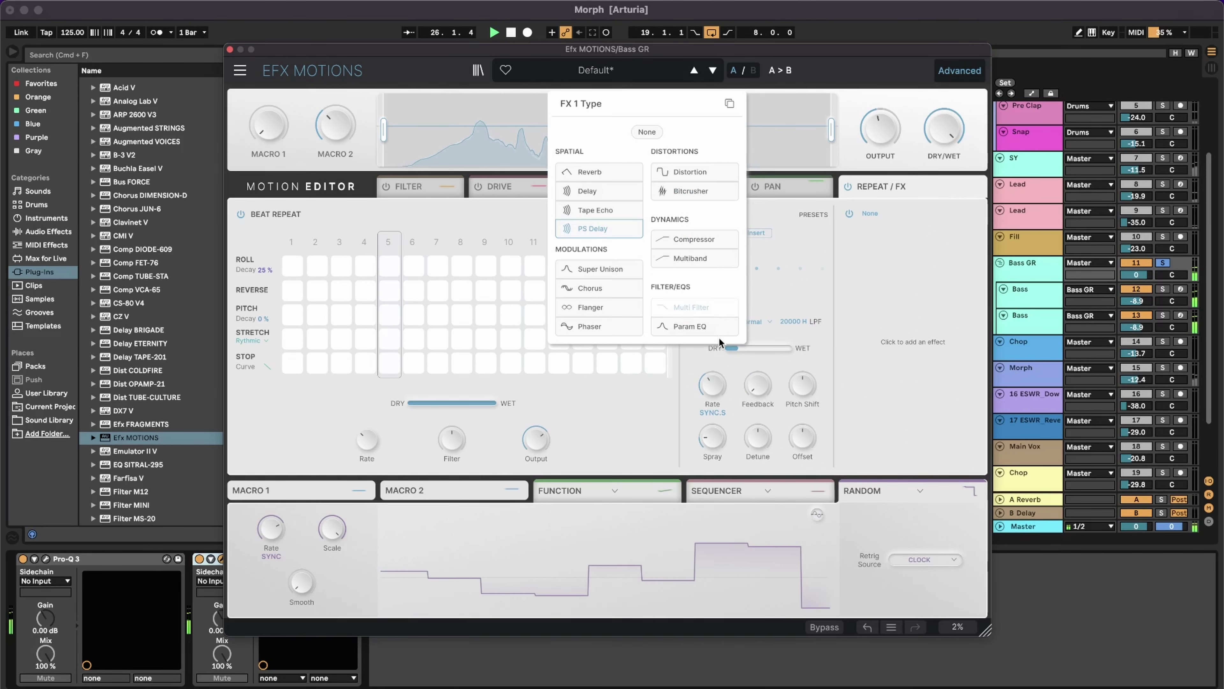
left_click(590, 288)
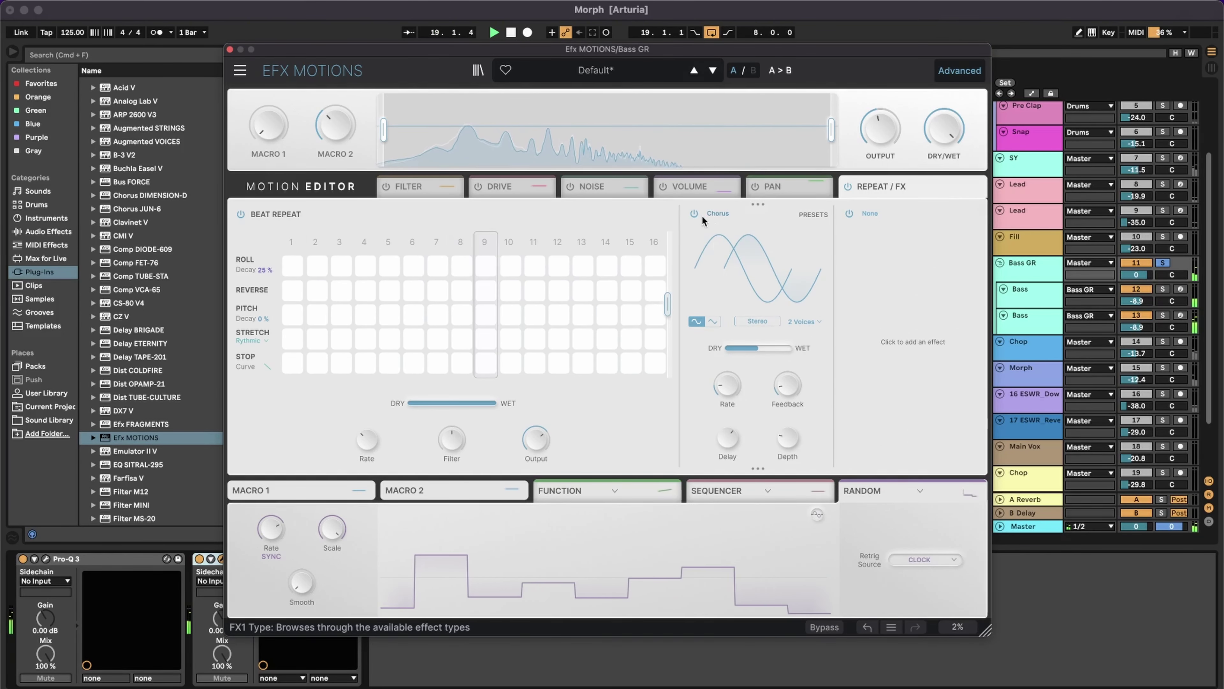
- Clear the first effect slot by setting its type to None
left_click(706, 216)
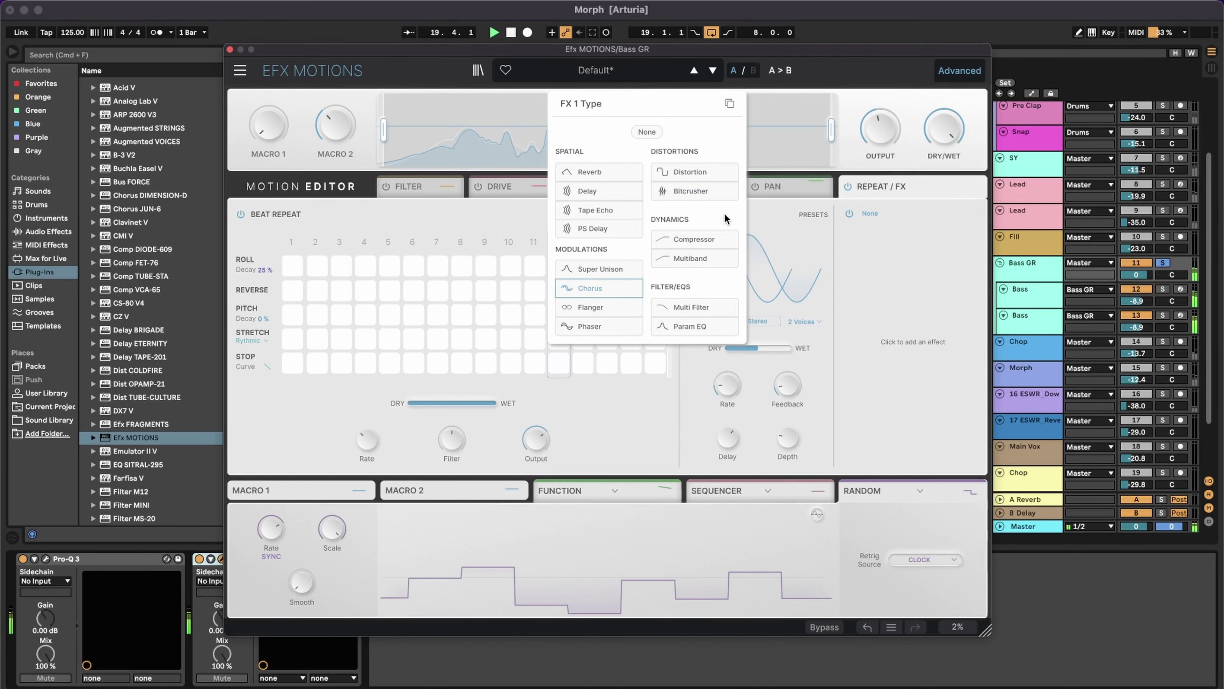
left_click(652, 138)
left_click(795, 256)
left_click(835, 258)
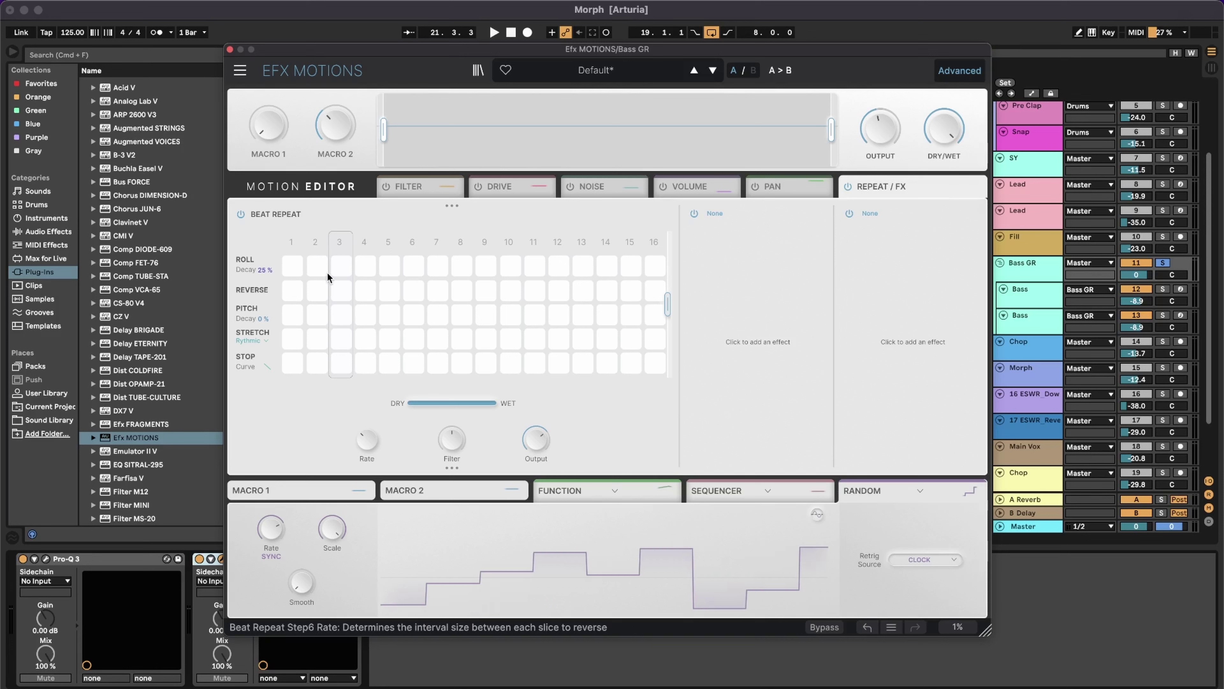
- Paint a Beat Repeat pattern with Roll on steps 1–3, Reverse on 4–7, Pitch on 8–11 and Stretch on 12–16, and play it
mouse_move(300, 273)
left_mouse_down()
mouse_move(338, 266)
mouse_move(647, 338)
left_mouse_up()
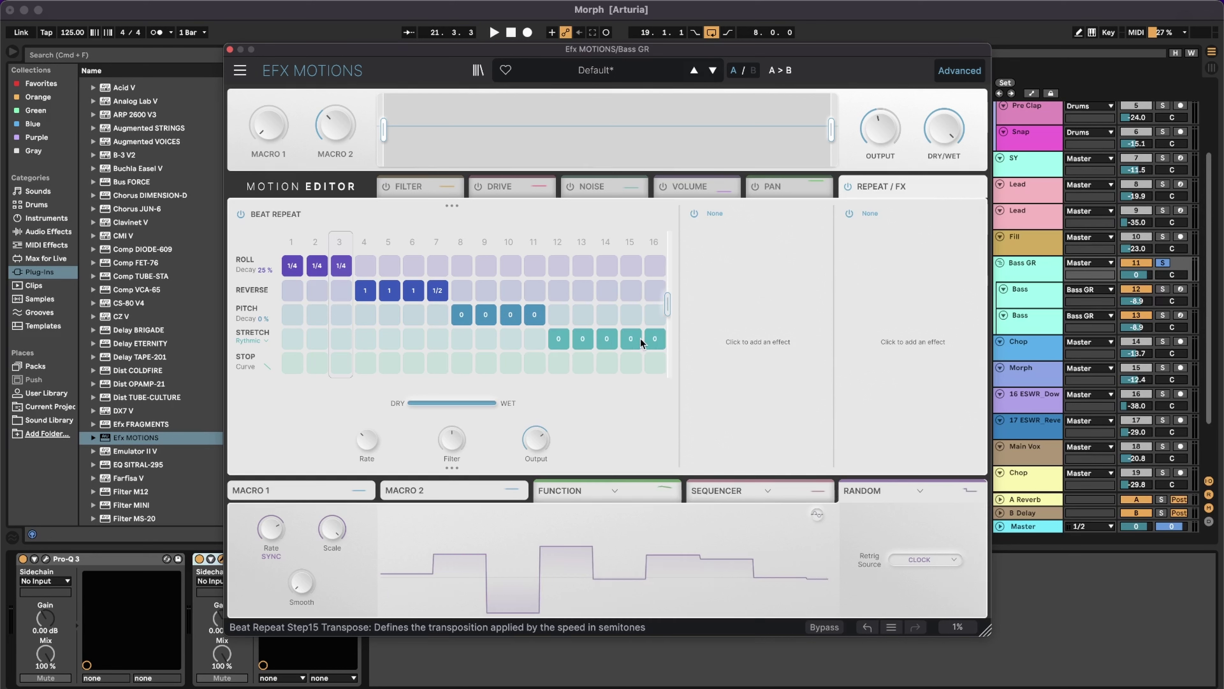
key("space")
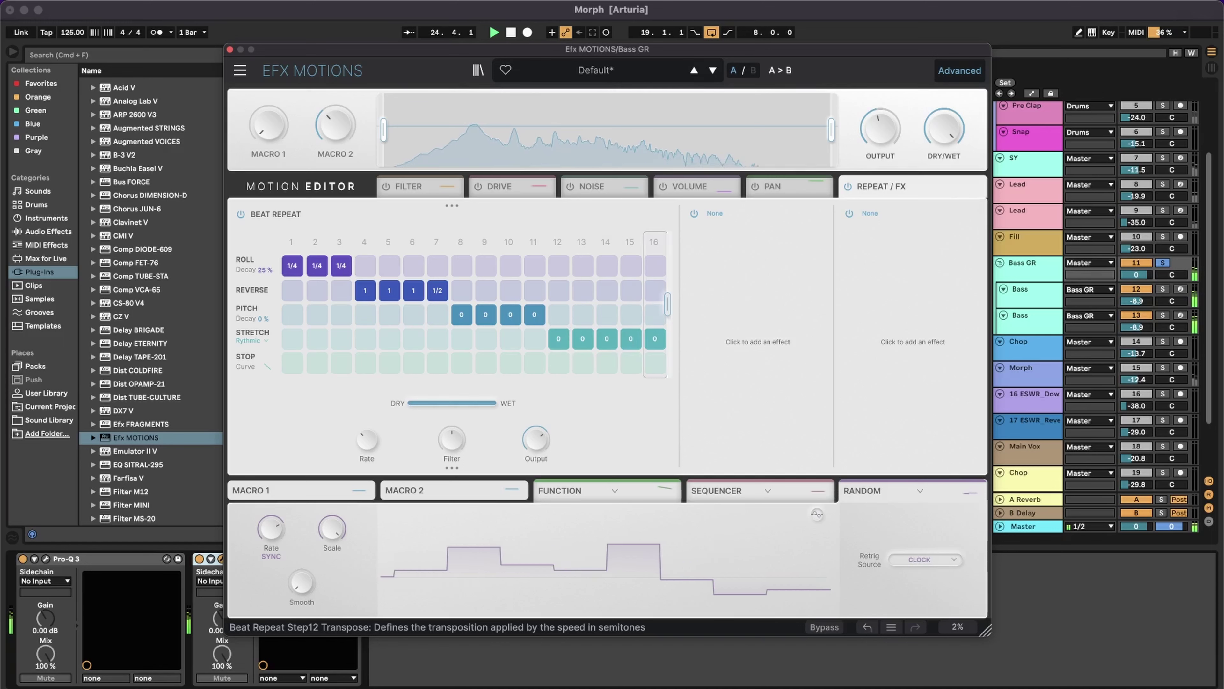
- Set the Beat Repeat Stretch mode to Melodic and raise the Pitch Decay to about 28 %
left_click(266, 341)
left_click(278, 372)
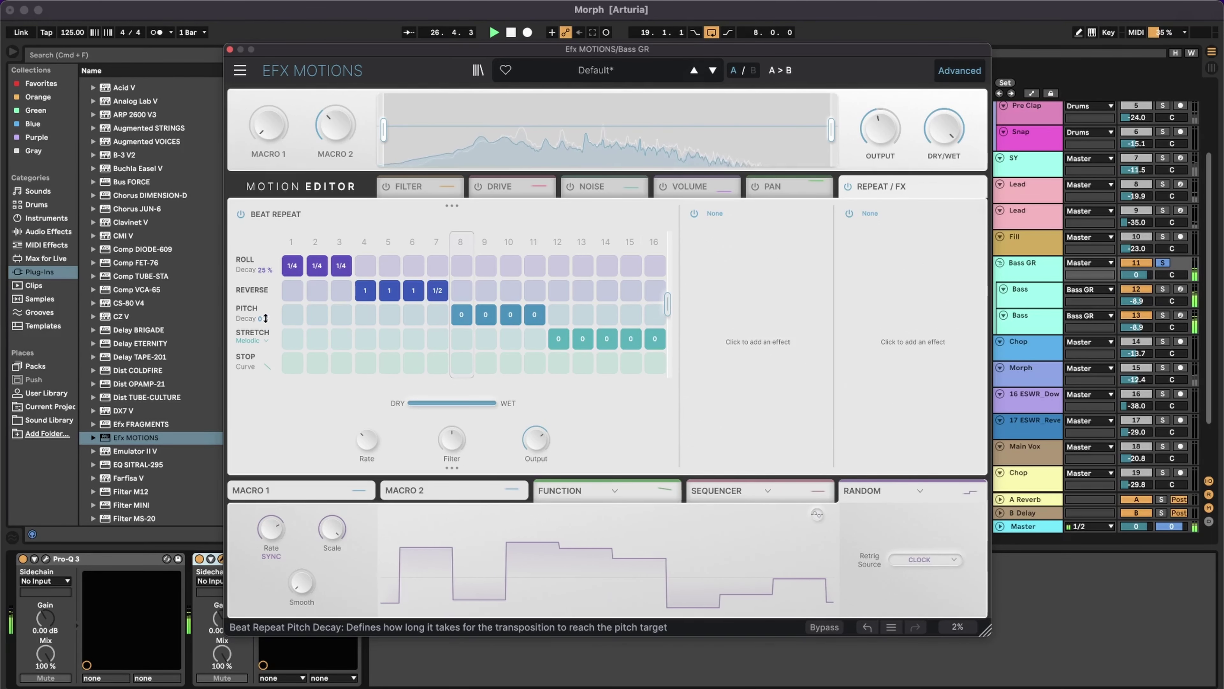
left_click_drag(265, 318, 265, 307)
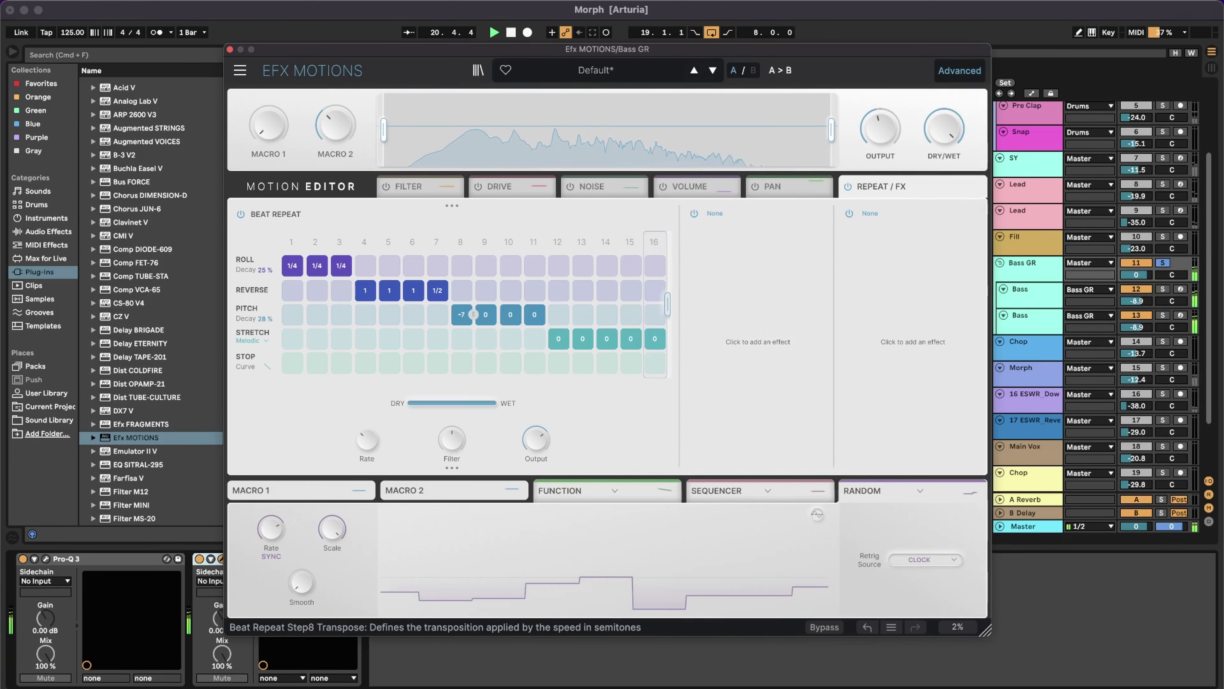
- Lower the transposition of Pitch step 8, and set Pitch step 10 and Stretch steps 13 and 15 to -12
scroll(473, 315, "down", 1)
scroll(522, 314, "down", 12)
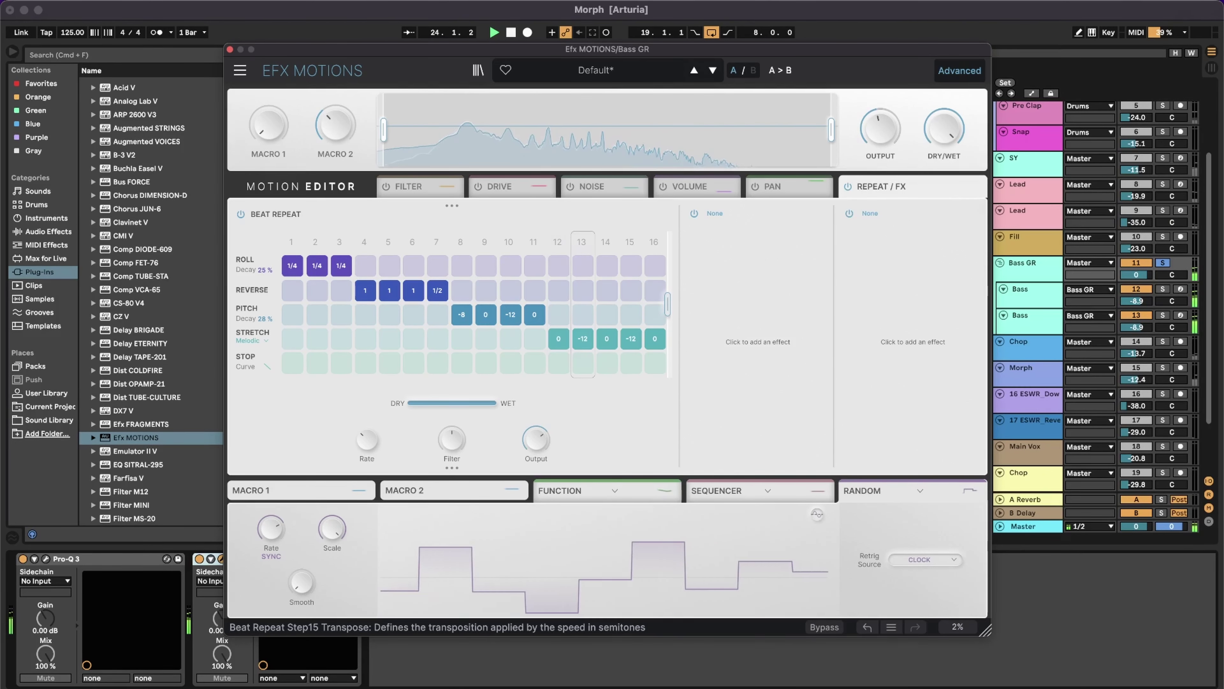
- Place Stop effects on steps 3, 7, 11 and 16 of the Beat Repeat pattern
left_click(333, 361)
left_click(440, 363)
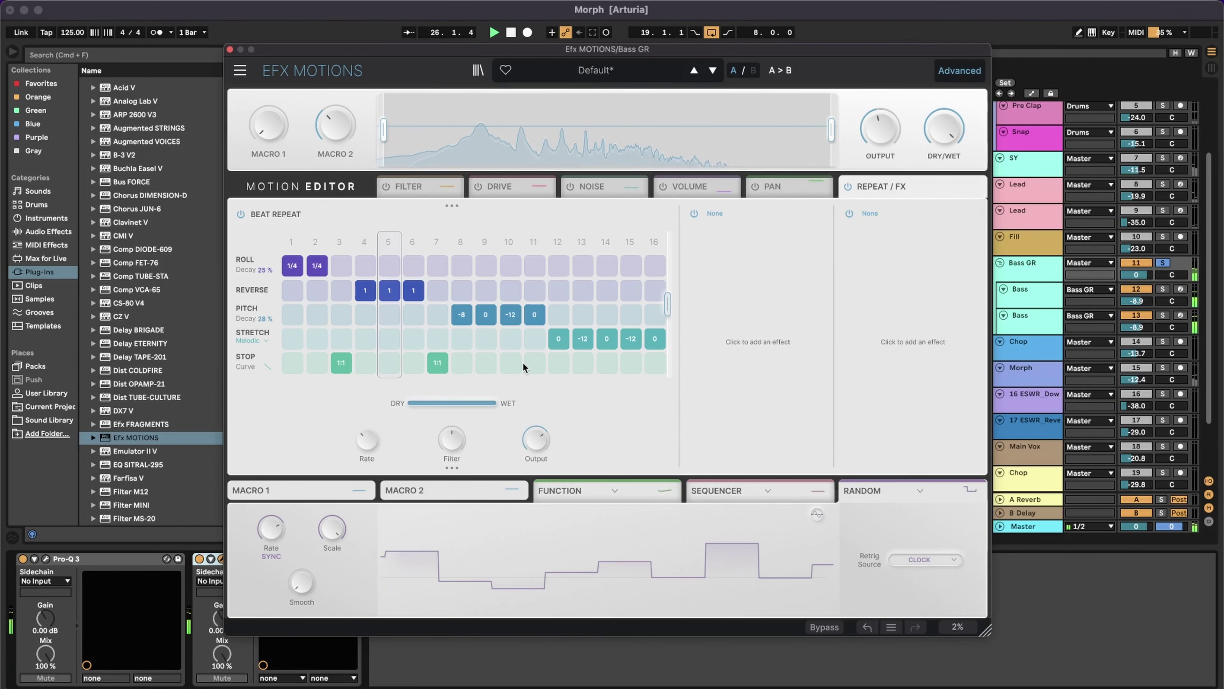
left_click(534, 362)
left_click(655, 363)
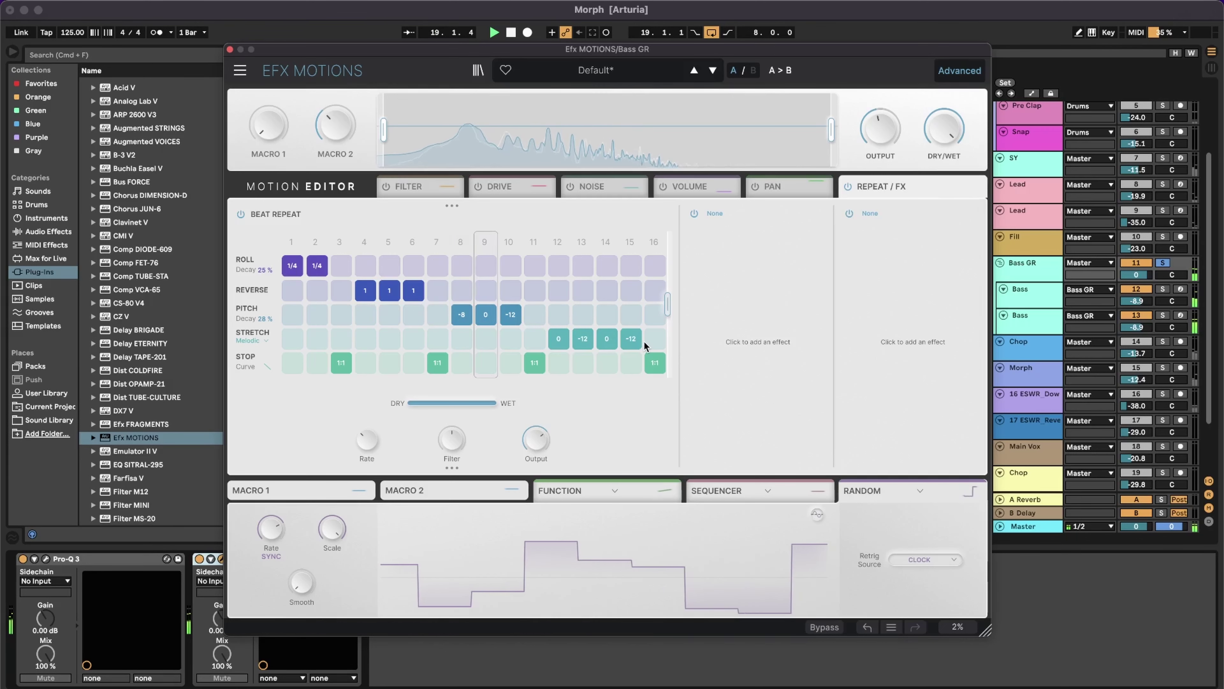
- Reduce the Beat Repeat pattern to Stops on steps 4, 9, 13 and 16, with the condition of steps 4 and 9 set to 1:8
mouse_move(630, 341)
left_mouse_down()
mouse_move(546, 338)
mouse_move(475, 311)
mouse_move(344, 290)
mouse_move(320, 332)
left_mouse_up()
left_click(369, 363)
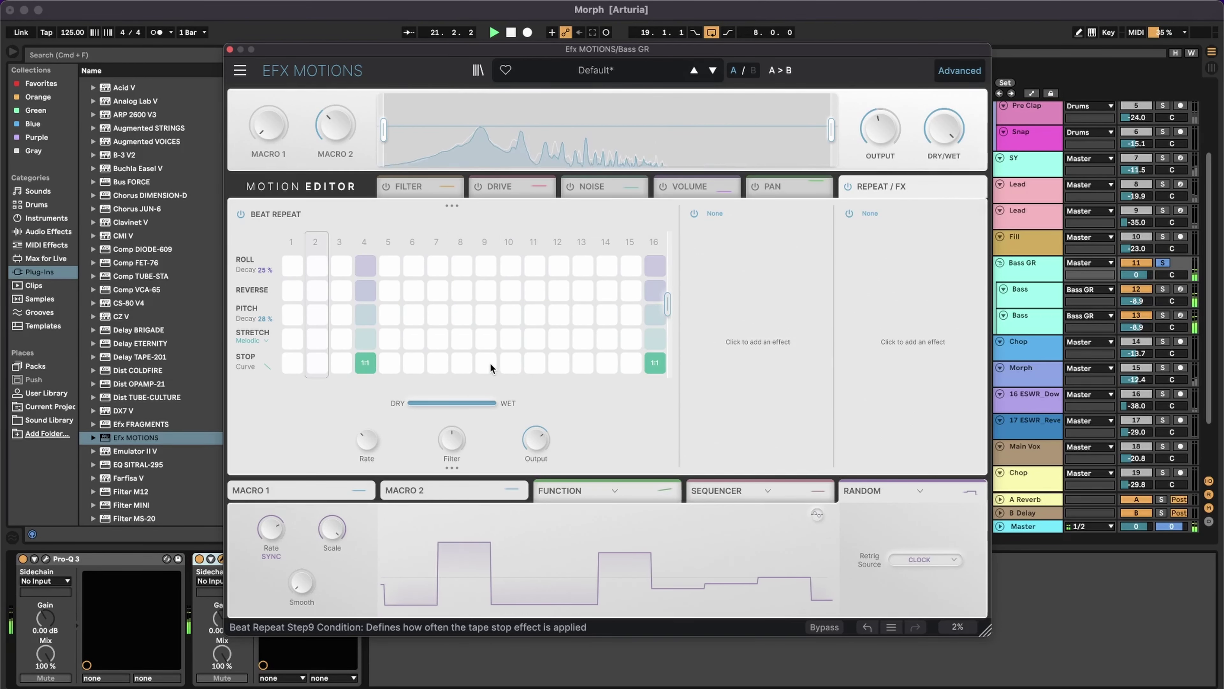
left_click(487, 363)
left_click(582, 363)
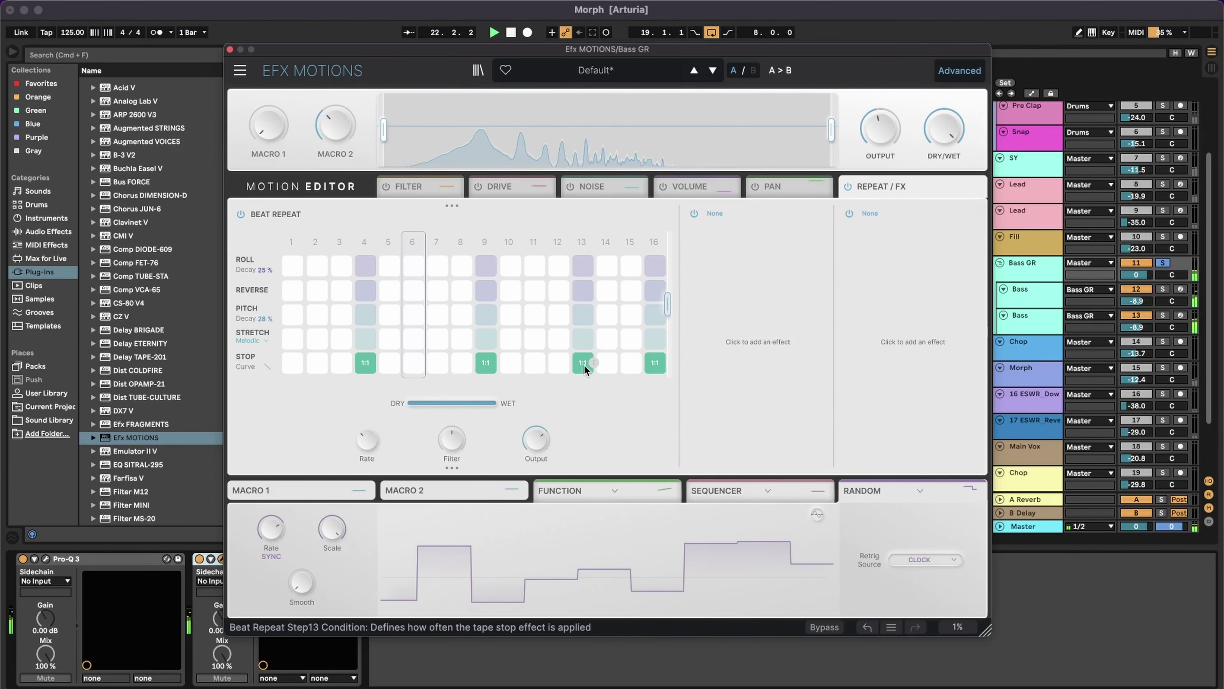
left_click_drag(366, 372, 366, 334)
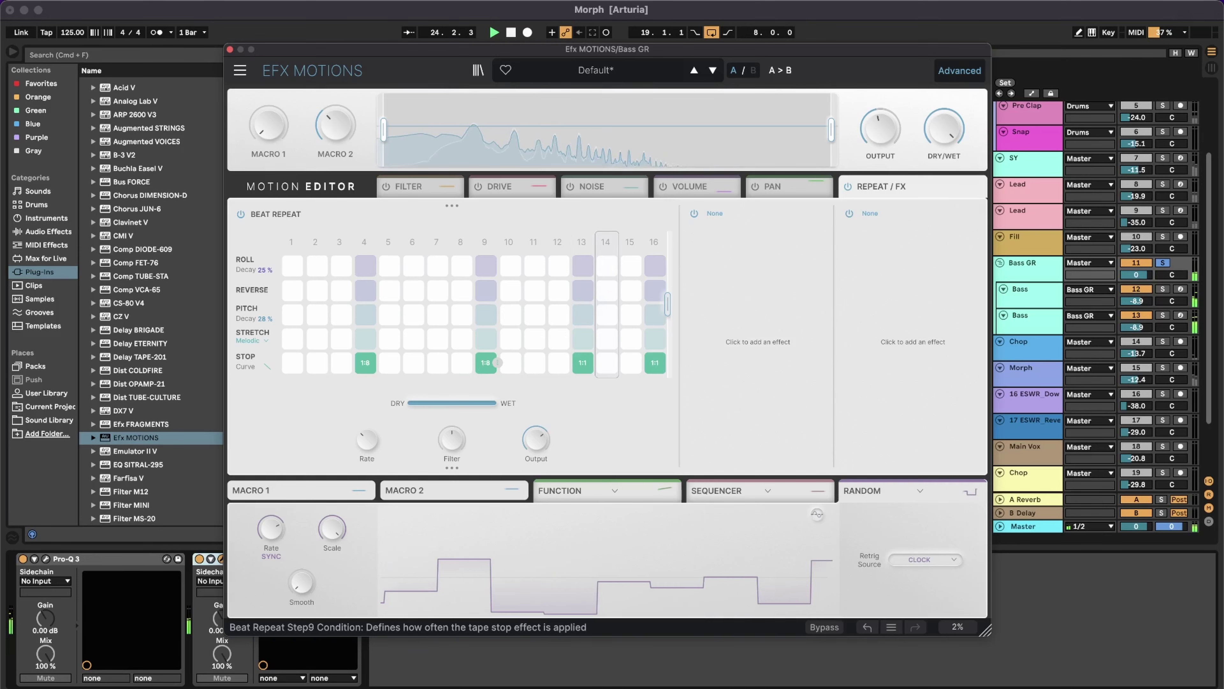
- View the Function modulator and change the Random modulator to an Env Follower
left_click(574, 491)
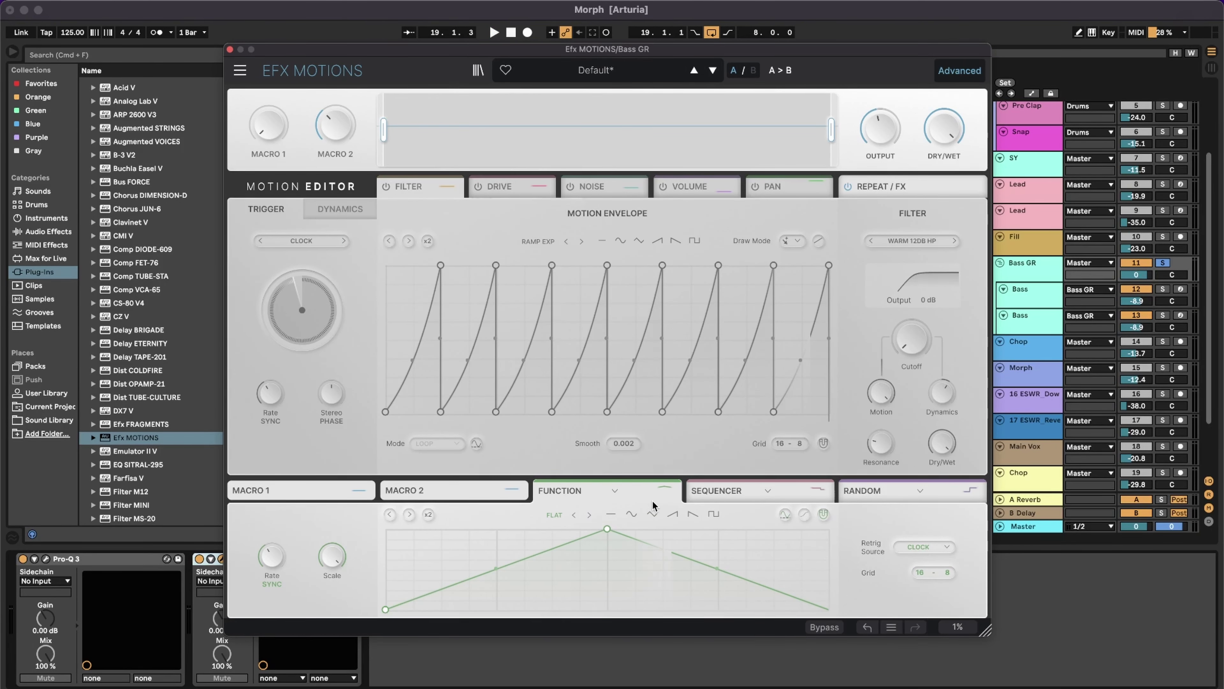
left_click(921, 491)
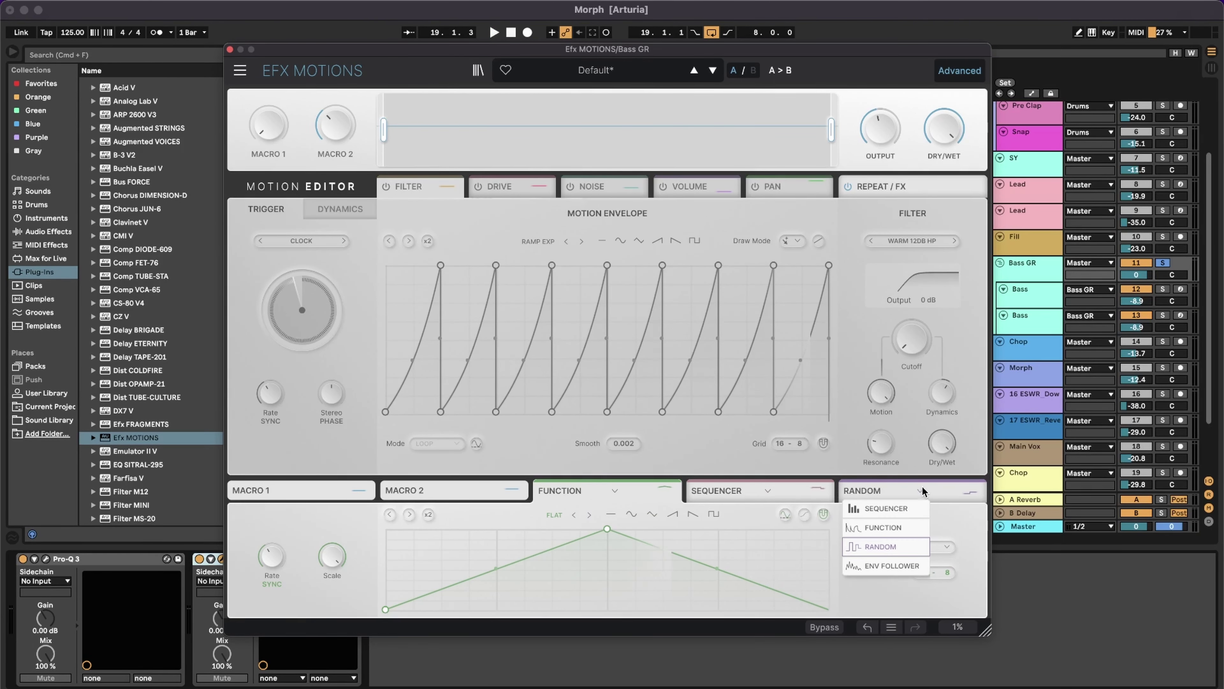
left_click(896, 566)
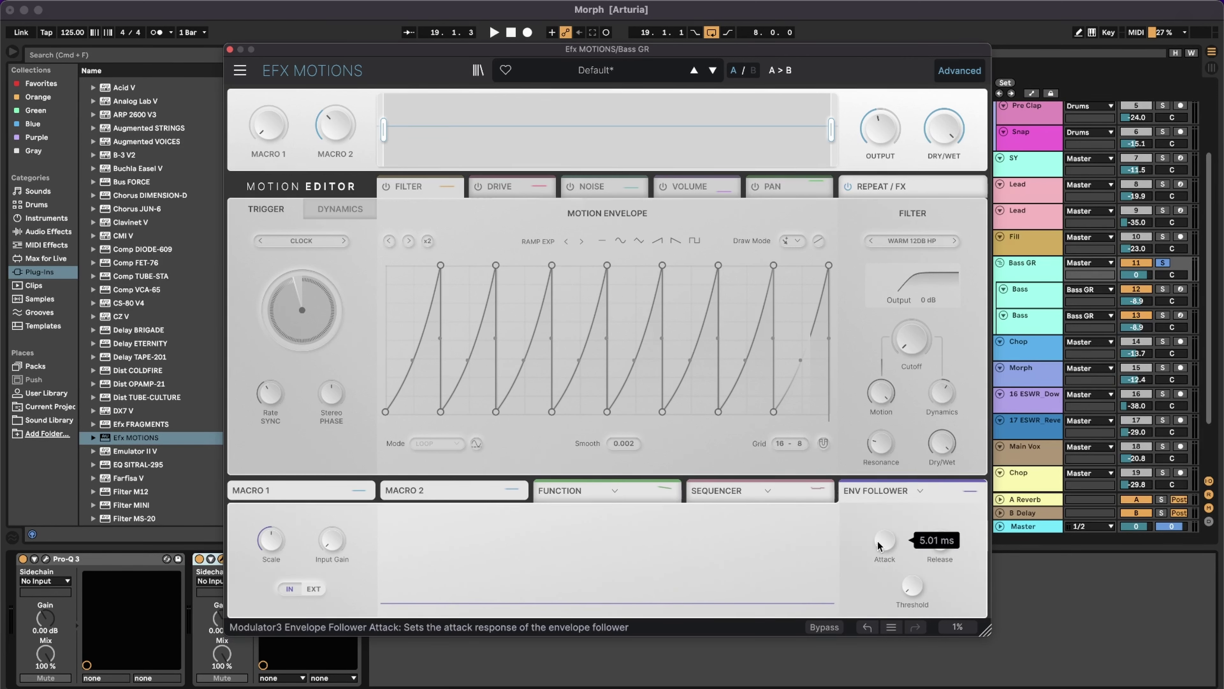
- Review the Sequencer modulator and the modulator types available for the Function slot
left_click(693, 502)
left_click(615, 490)
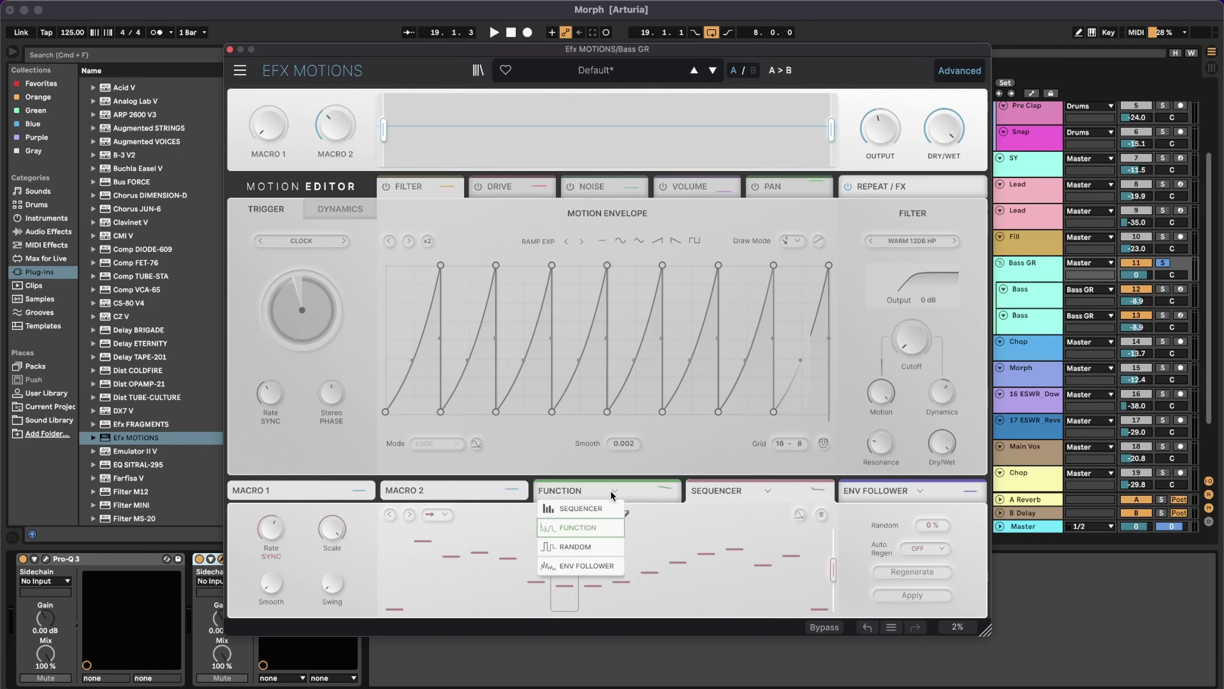
left_click(649, 494)
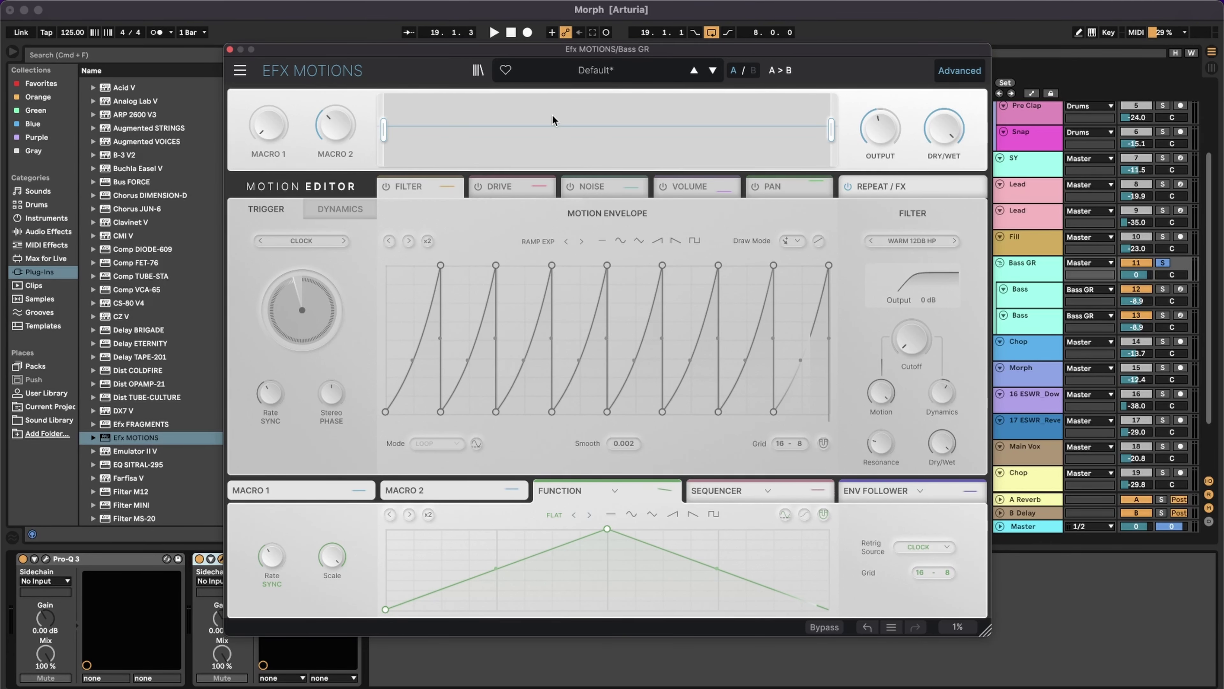
- Load the 1st Kick Repeater preset from the full preset list
left_click(549, 71)
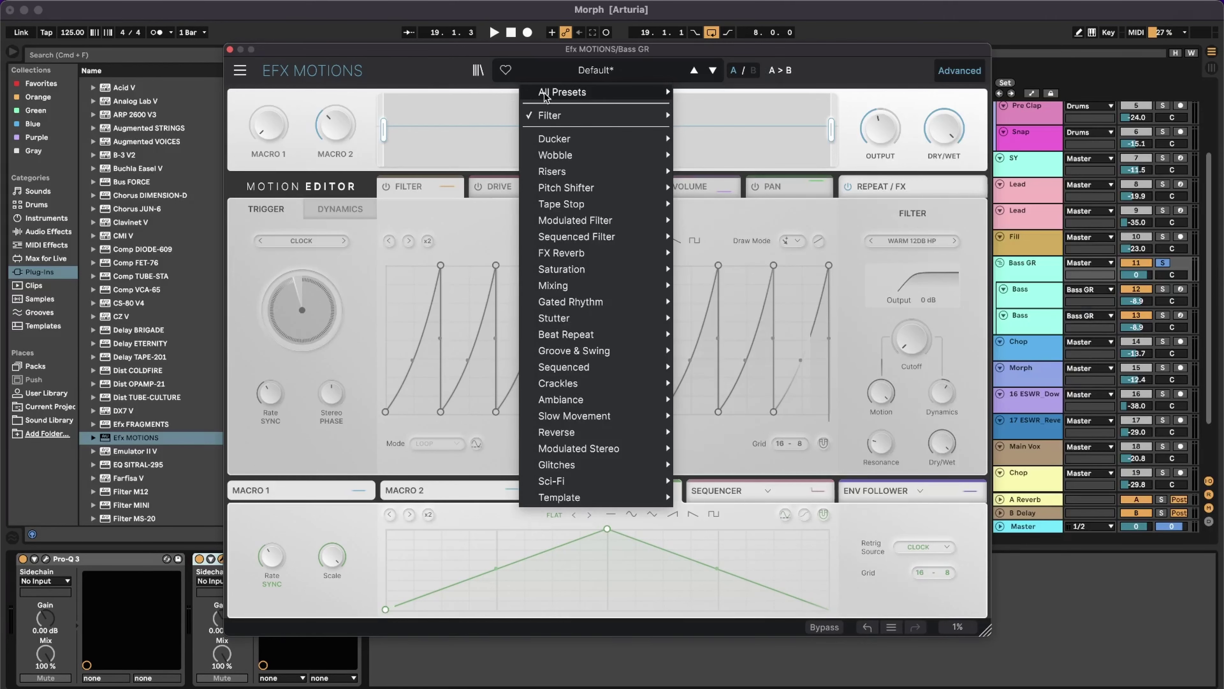
mouse_move(544, 95)
left_click(574, 27)
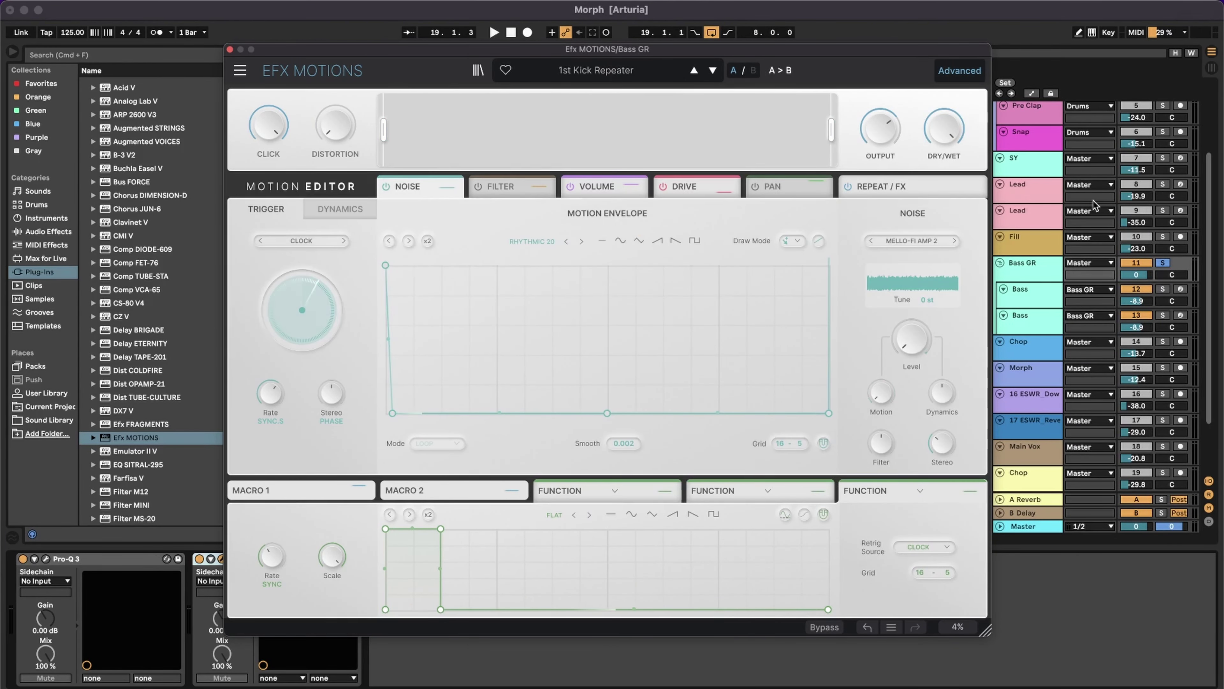
- Start playback and audition the following presets one by one, from 2 Bars Riser through Acidic and Arp Maker to Bad Boy
key("space")
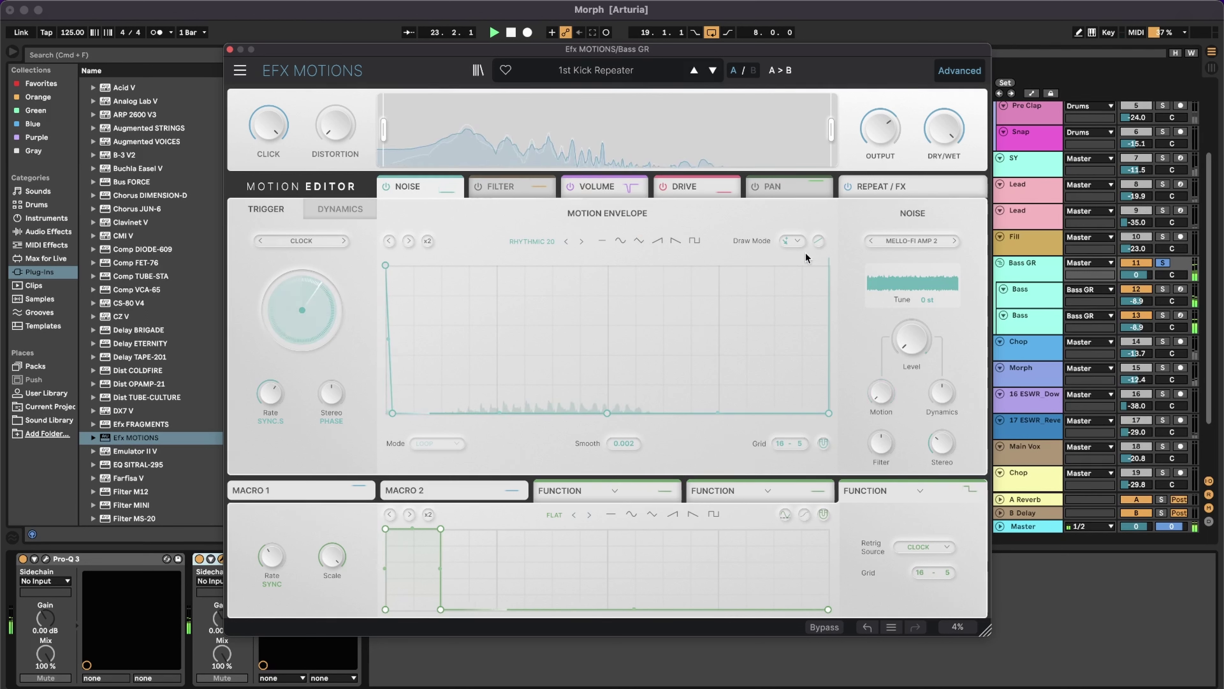
left_click(712, 71)
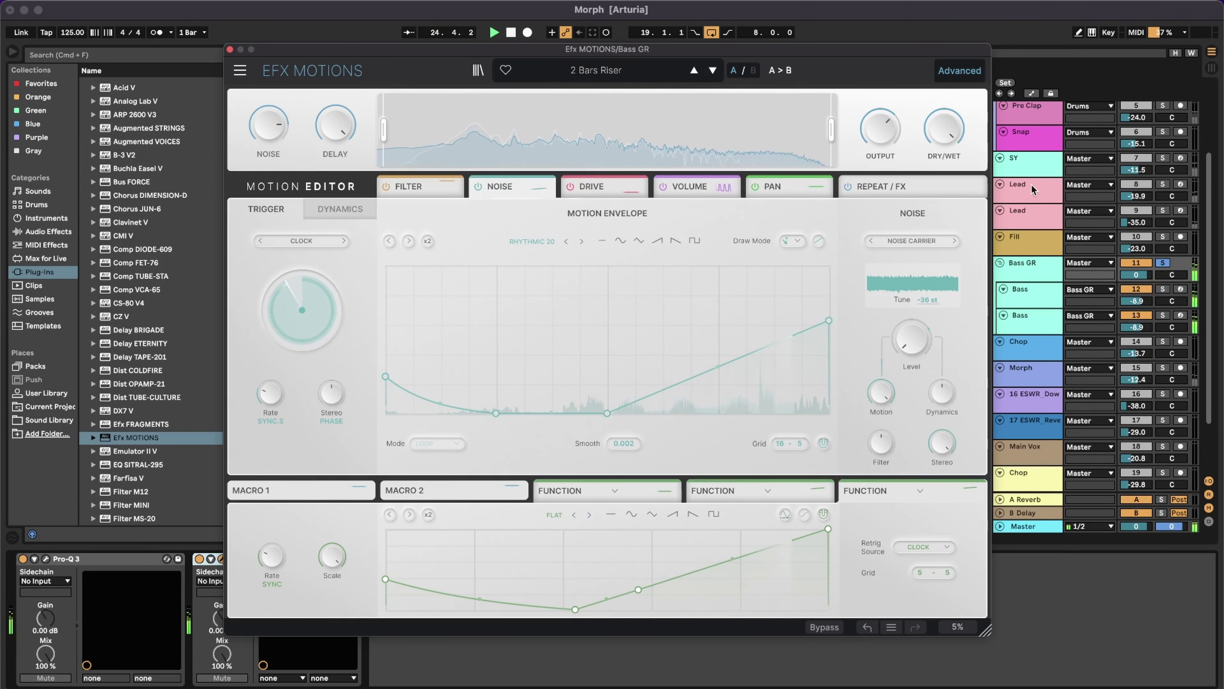
left_click(713, 71)
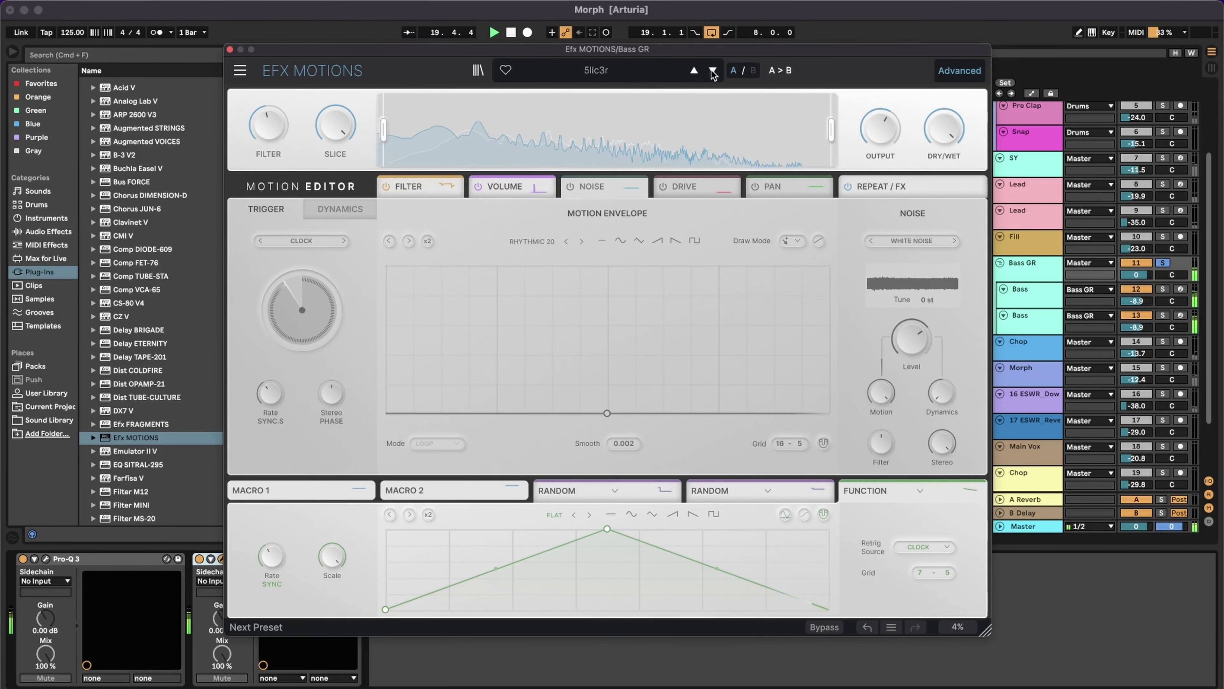
left_click(713, 70)
left_click(712, 71)
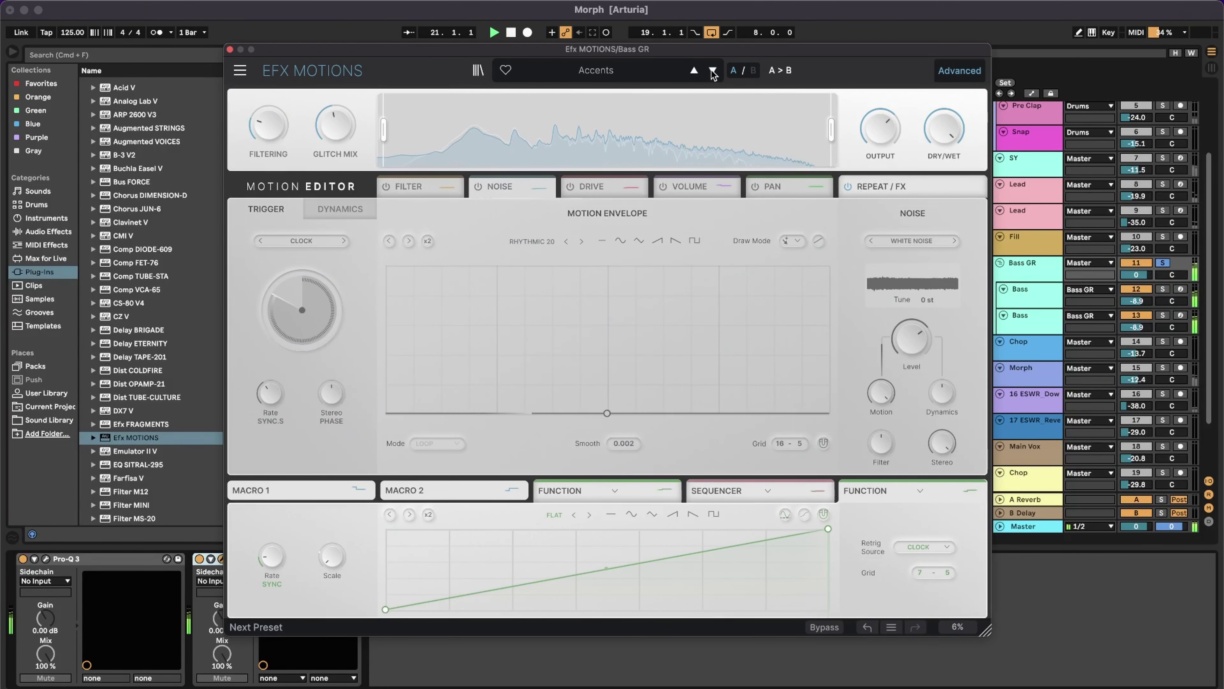
left_click(713, 71)
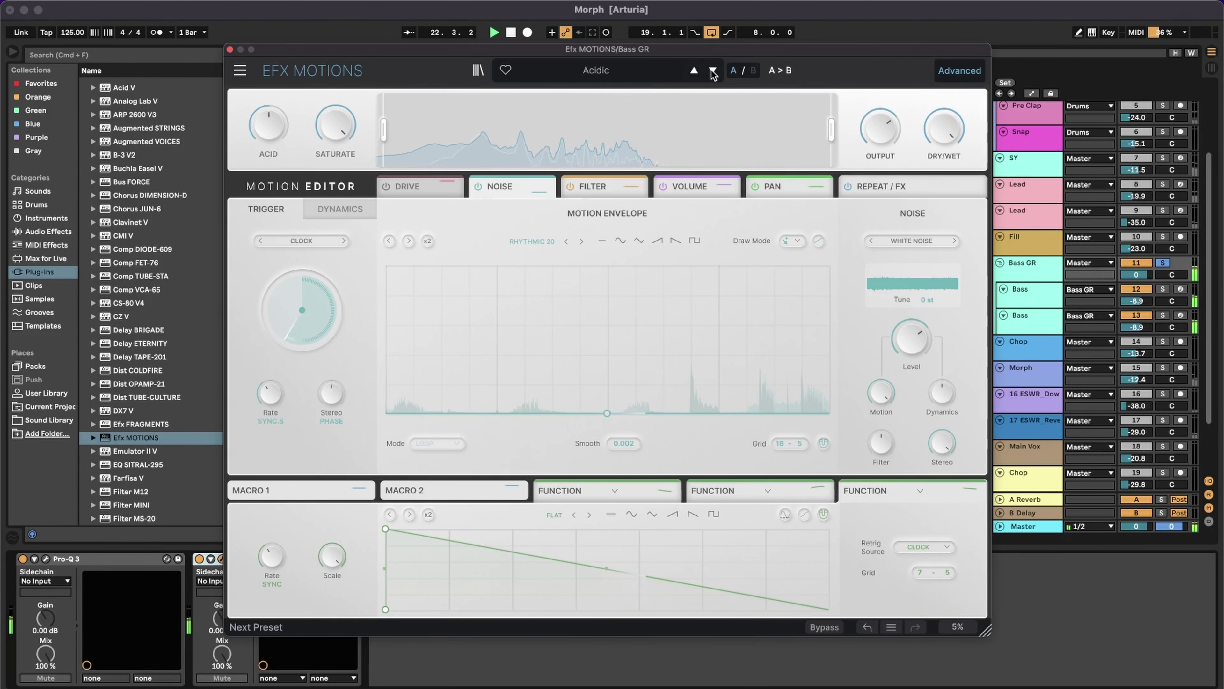
left_click(712, 71)
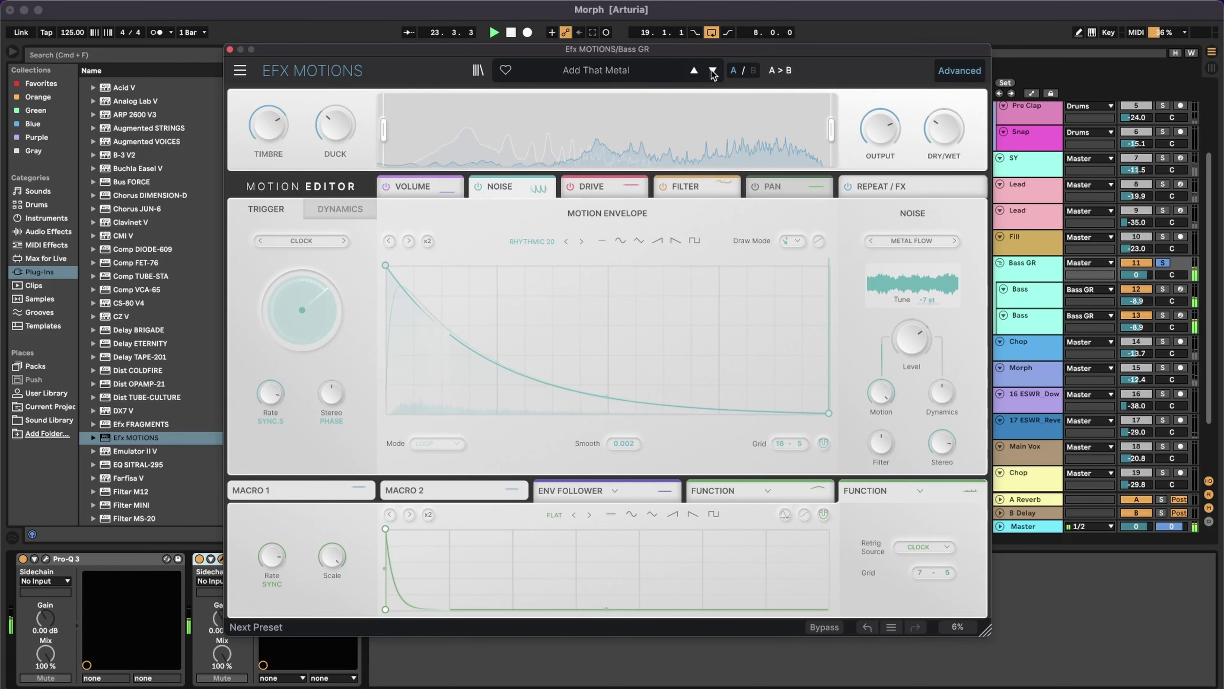
left_click(713, 71)
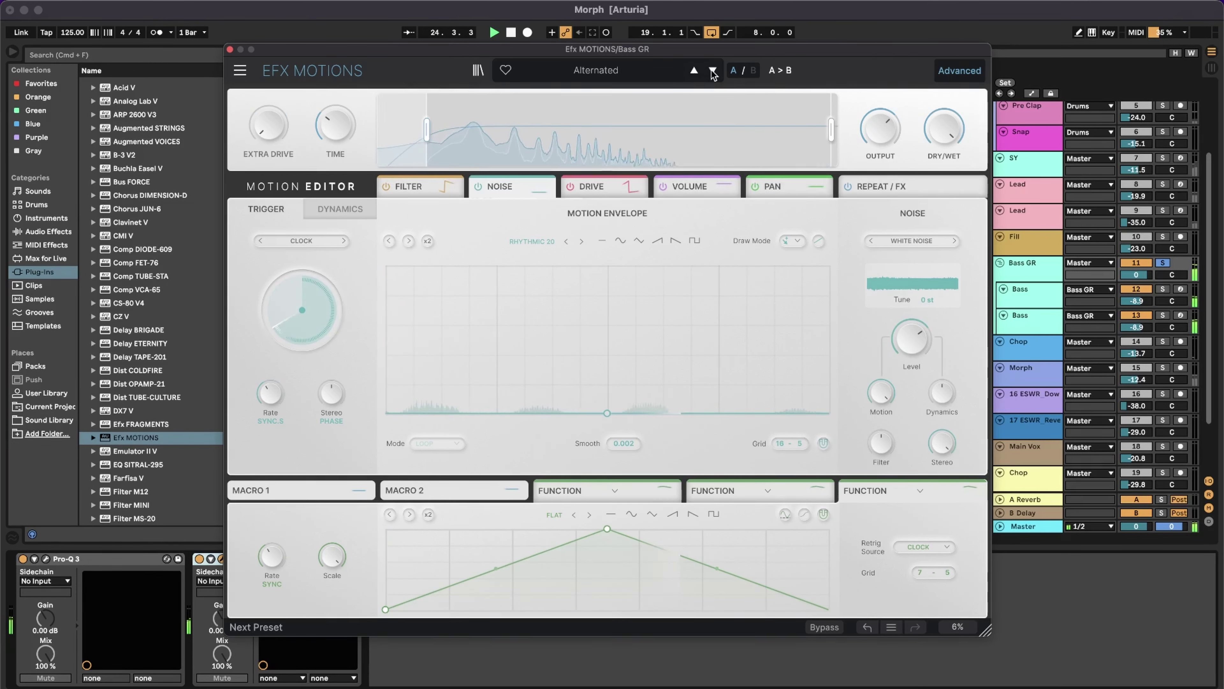
left_click(712, 70)
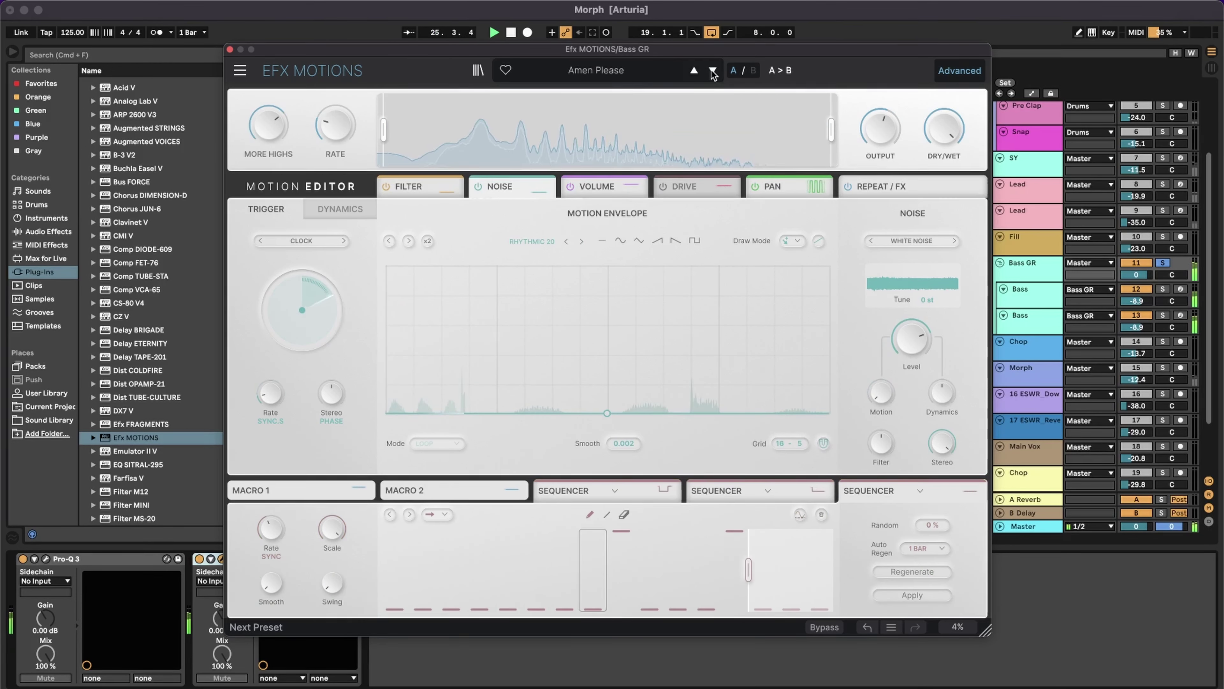
left_click(712, 71)
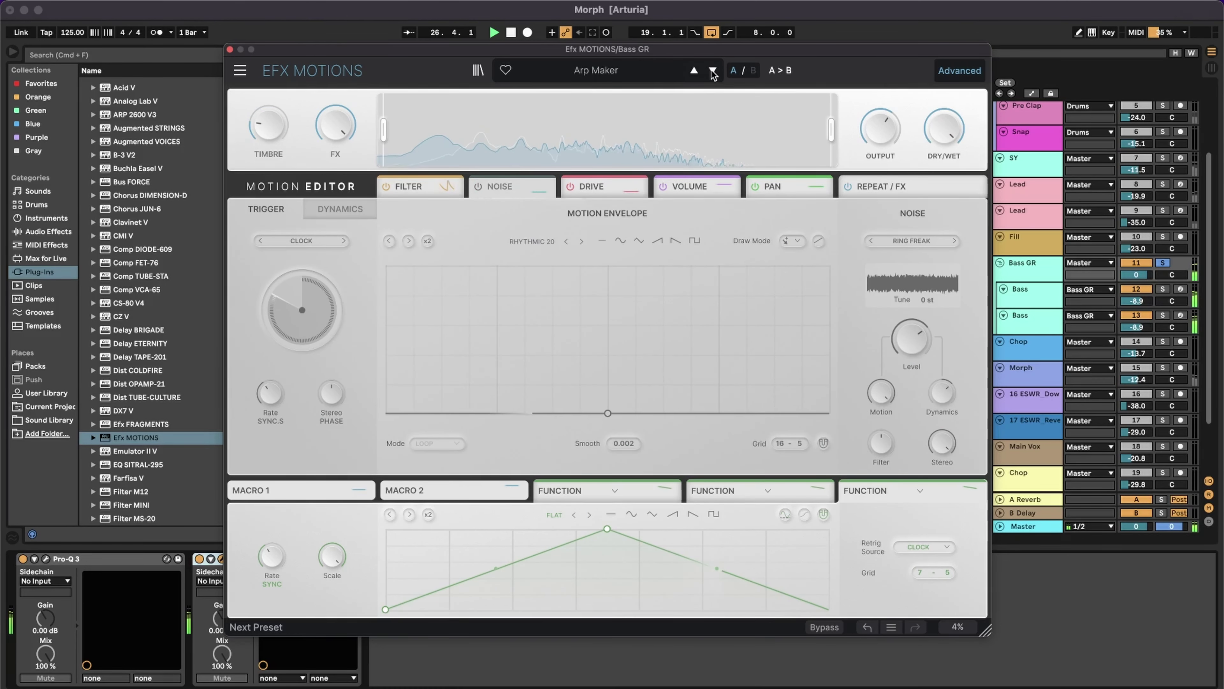
left_click(712, 71)
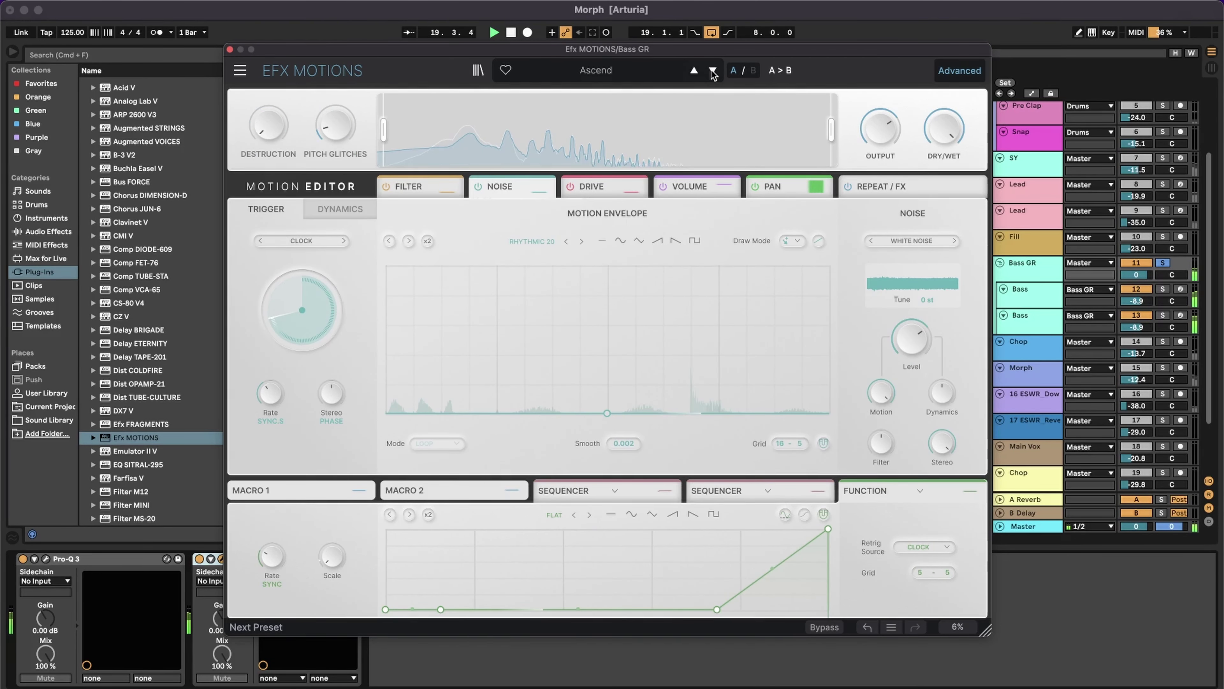
left_click(713, 71)
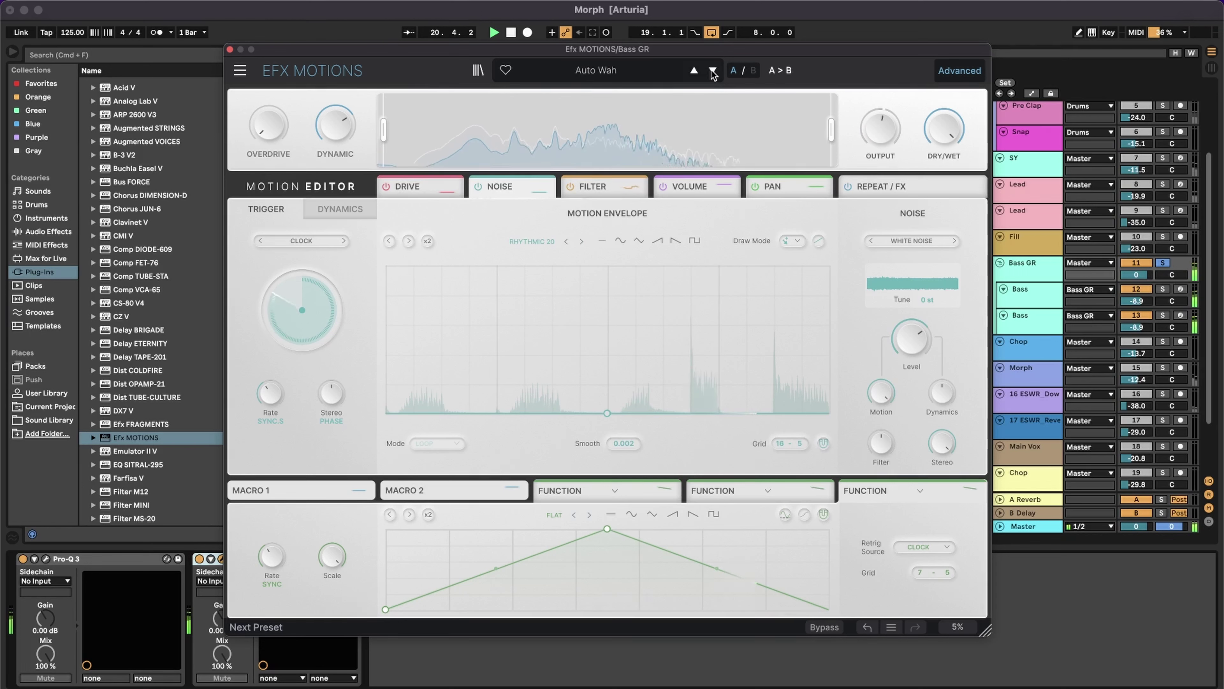
left_click(713, 71)
left_click(713, 71)
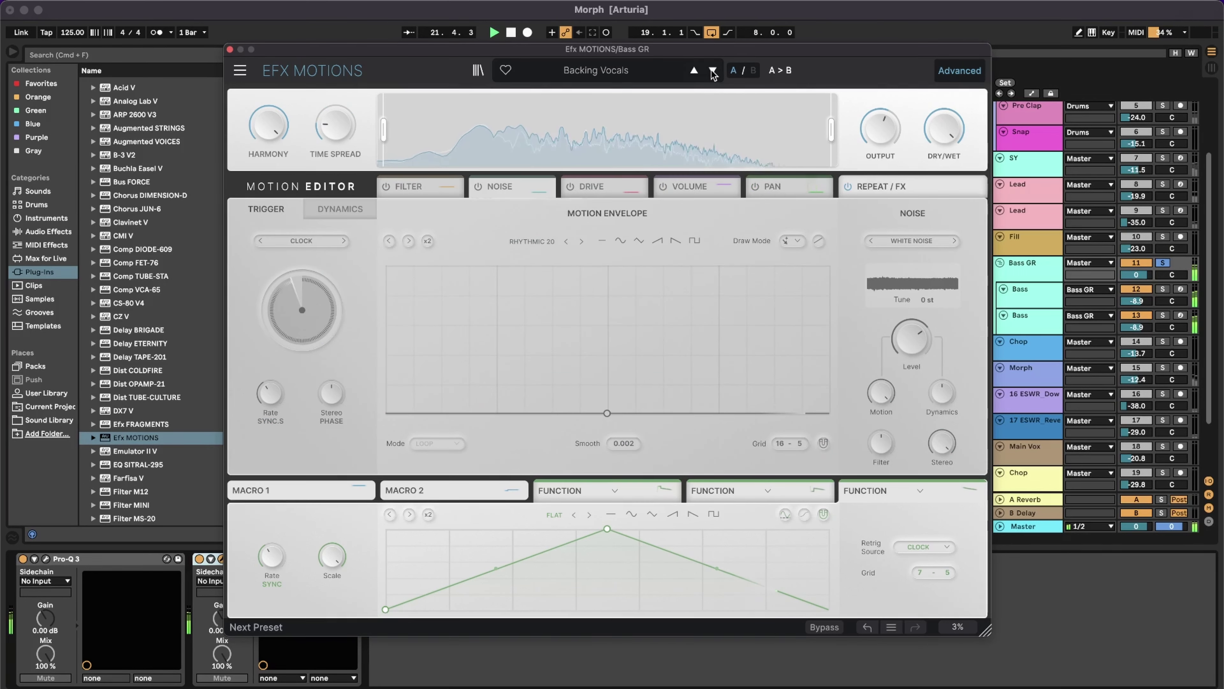
left_click(712, 71)
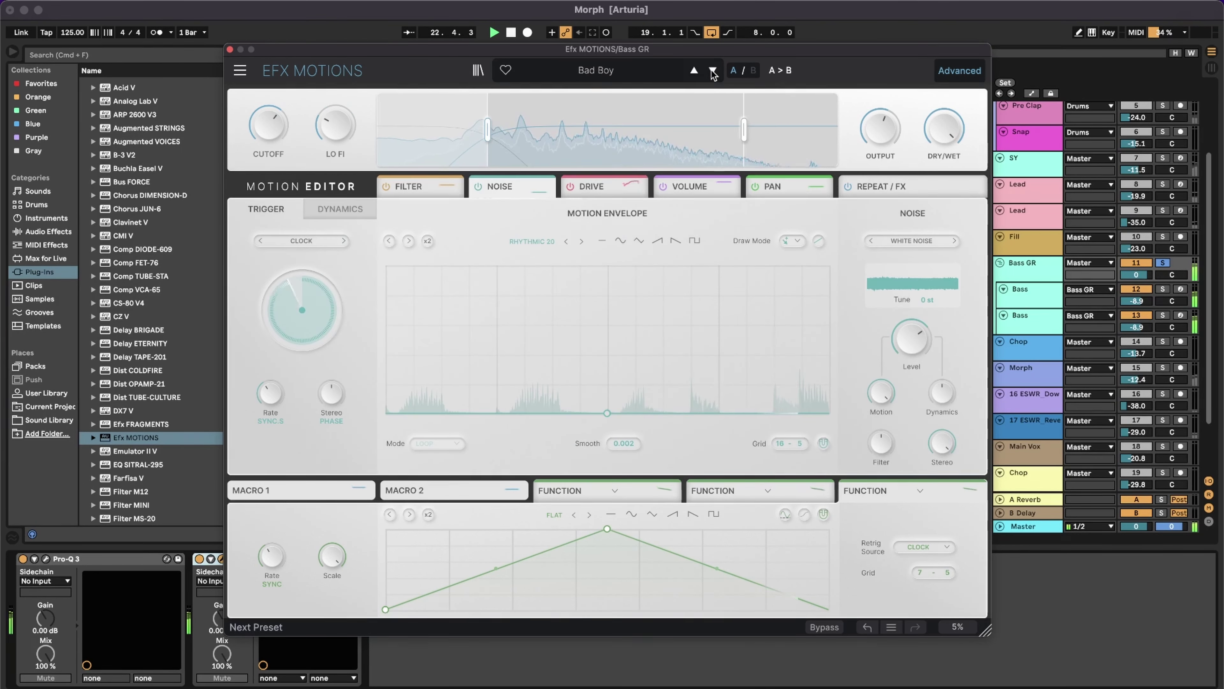
- Audition the presets following Bad Boy, moving on through Baile Bailar to Drop the One
left_click(712, 71)
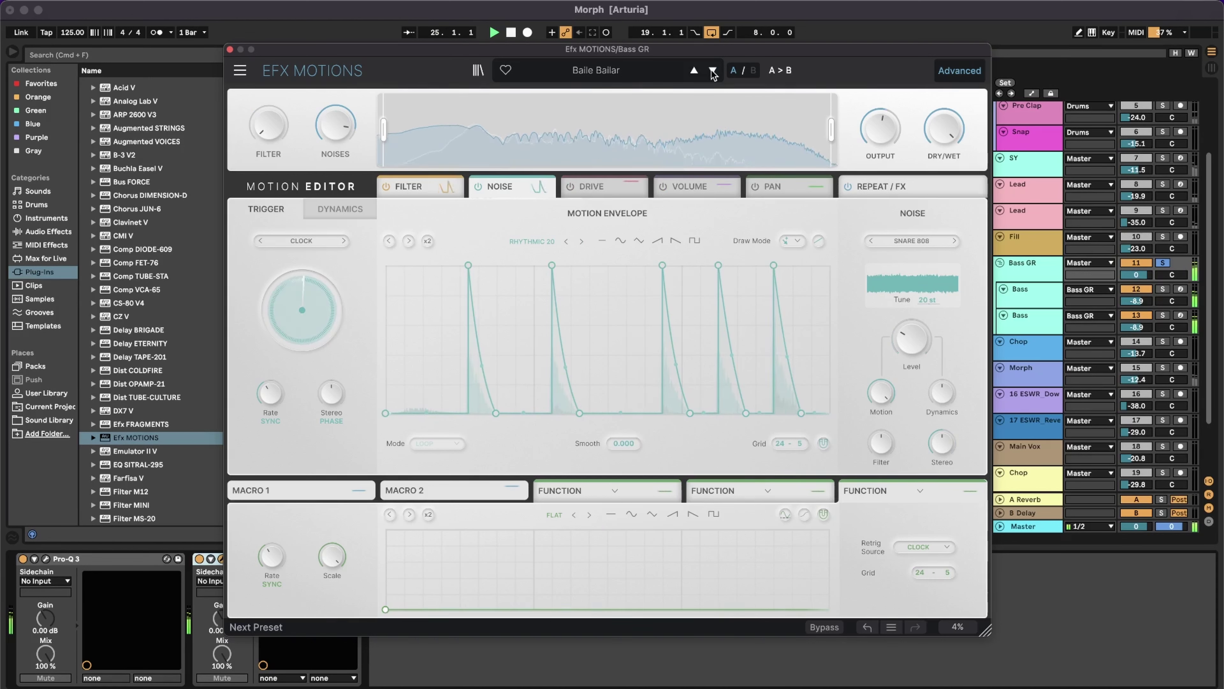
left_click(712, 71)
left_click(712, 71)
- Examine how Drop the One is built by viewing its Drive and Filter motion envelopes and its first two Function modulators
left_click(582, 188)
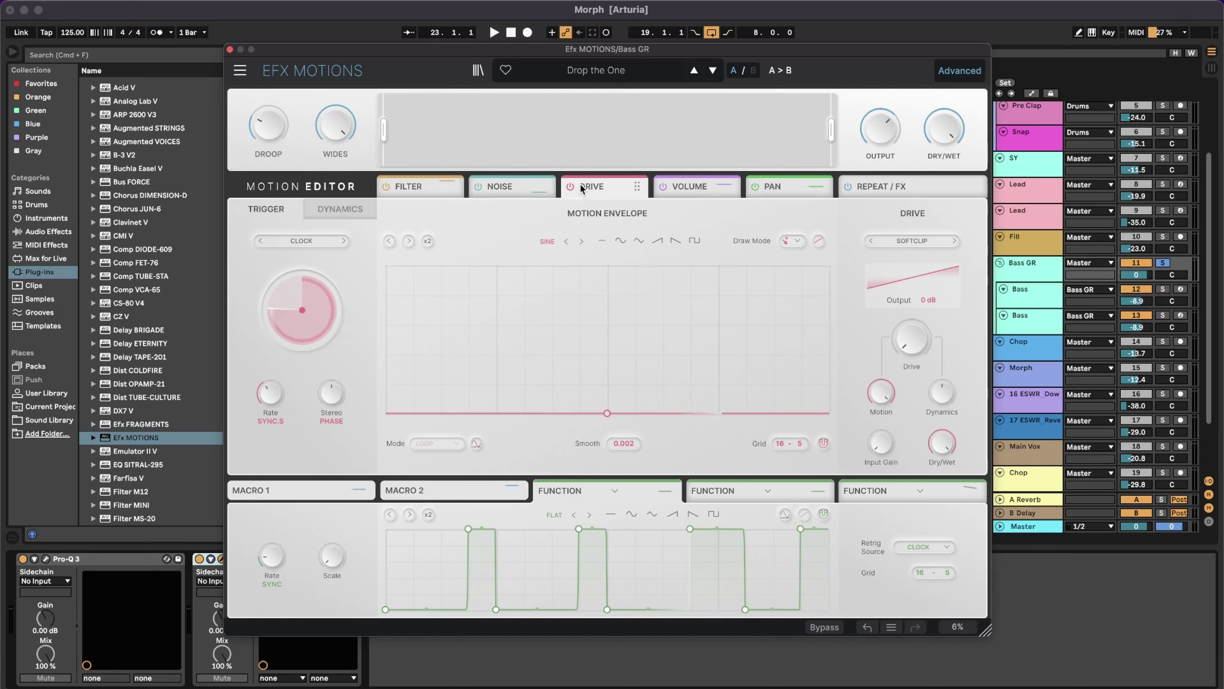
left_click(771, 490)
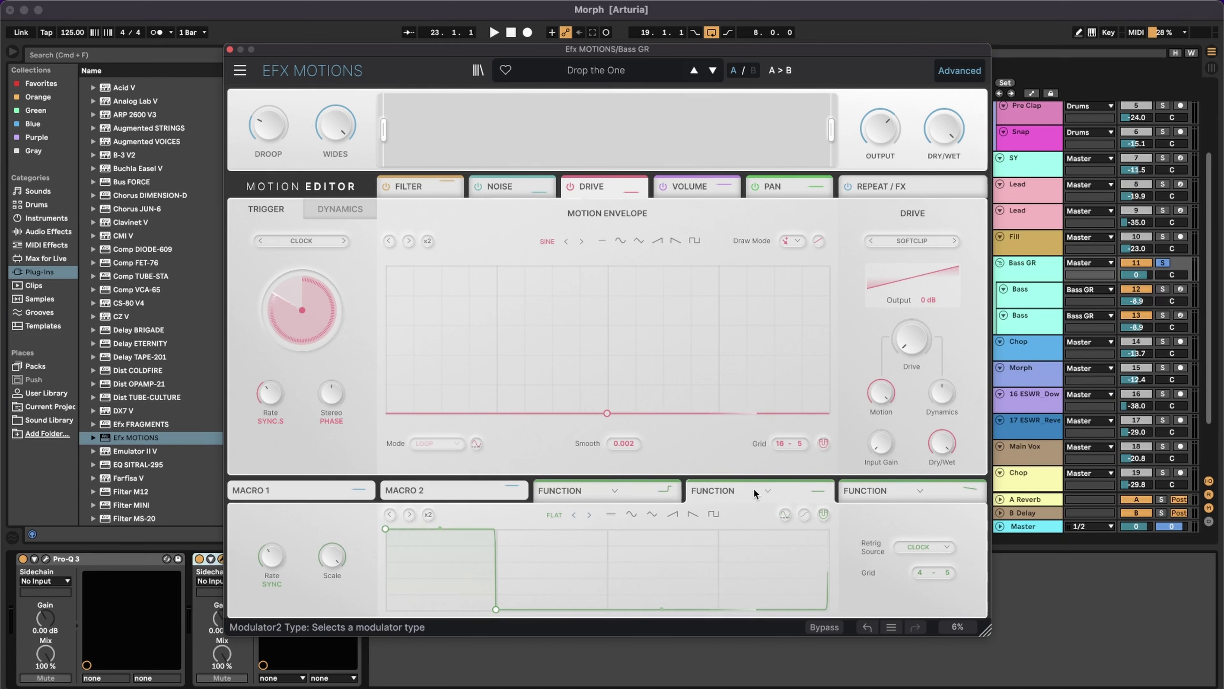
left_click(640, 486)
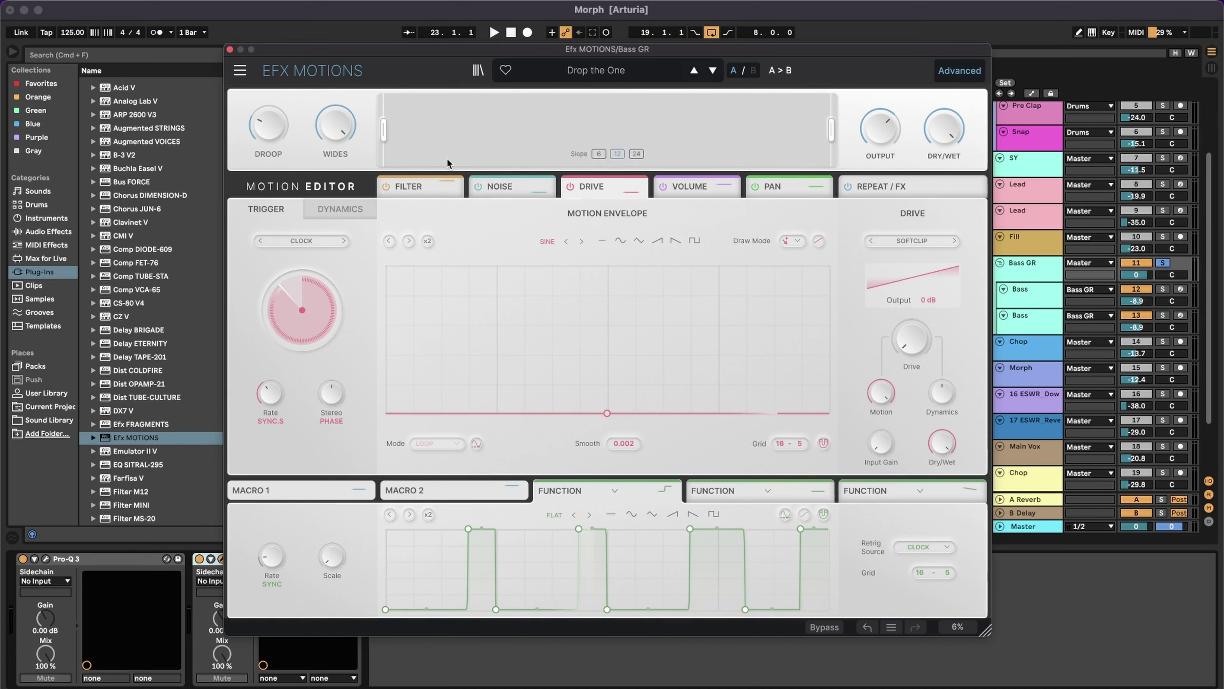
left_click(453, 187)
left_click(612, 187)
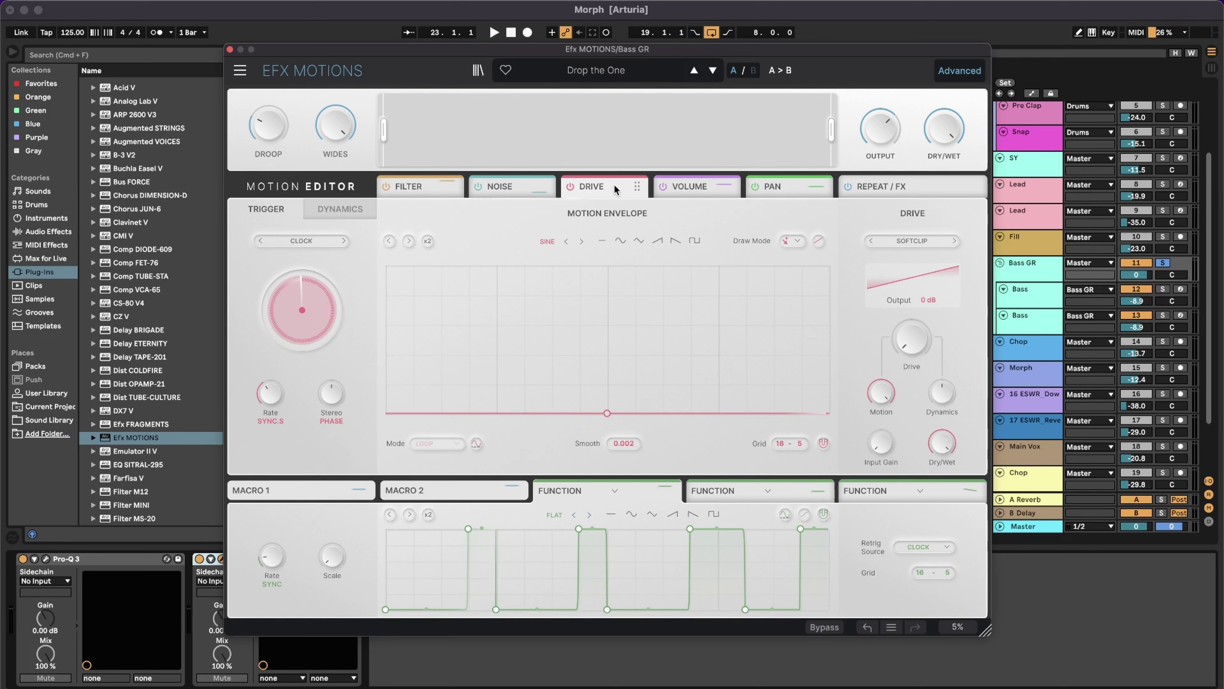
left_click(418, 186)
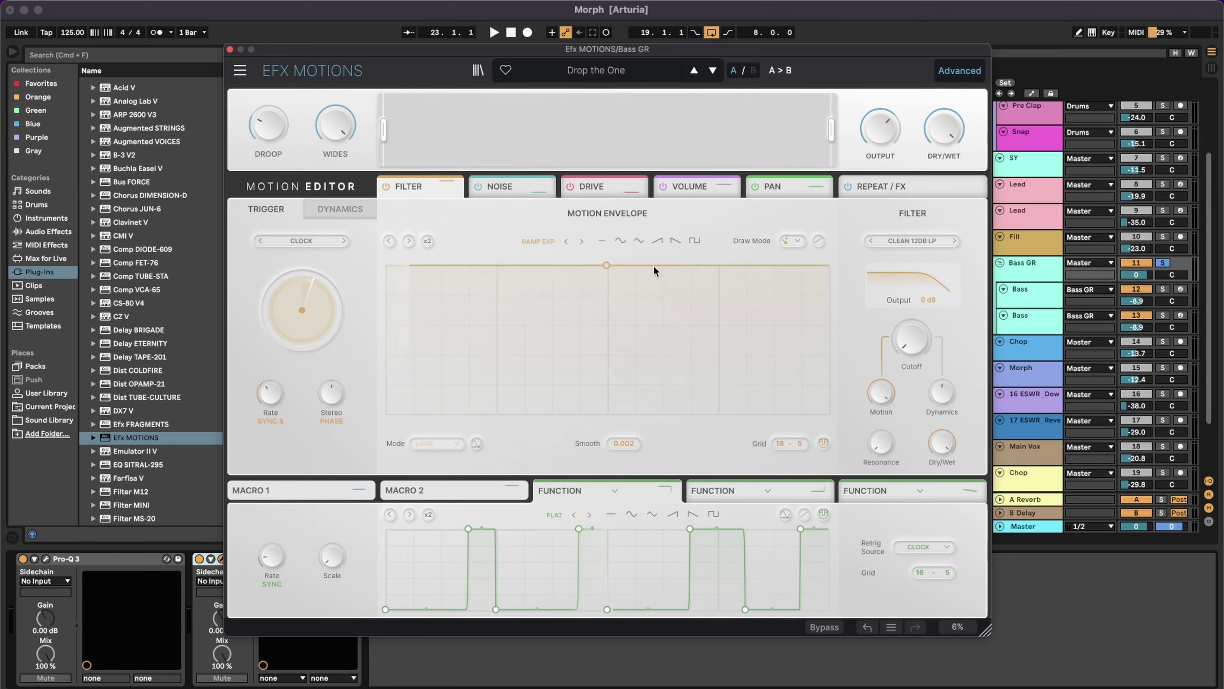